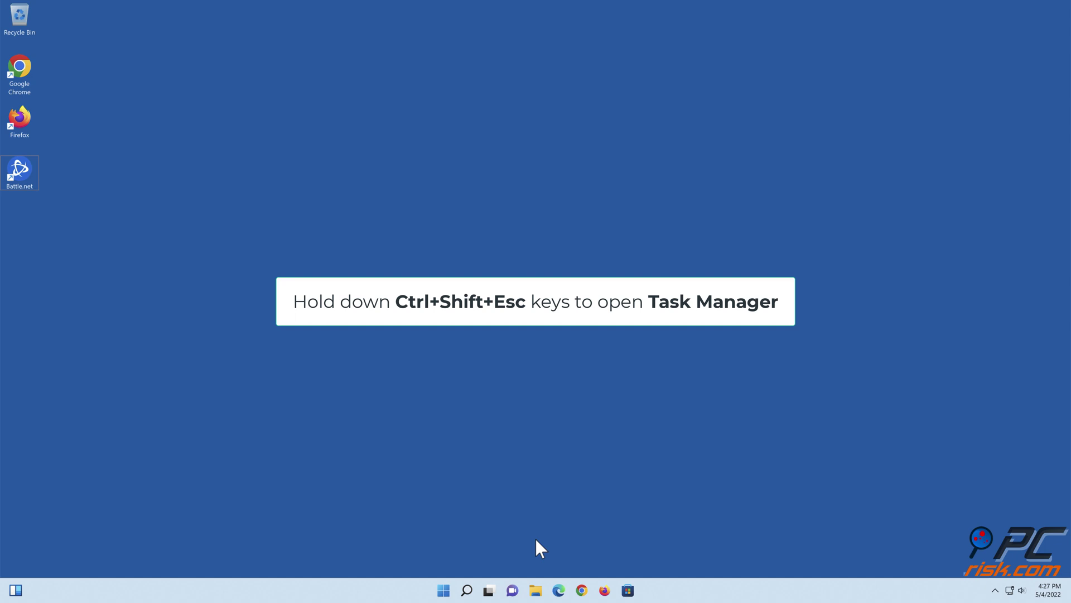
End the Battle.net (32 bit) and Battle.net Update Agent processes in Task Manager
{"action": "key", "text": "ctrl+shift+Escape"}
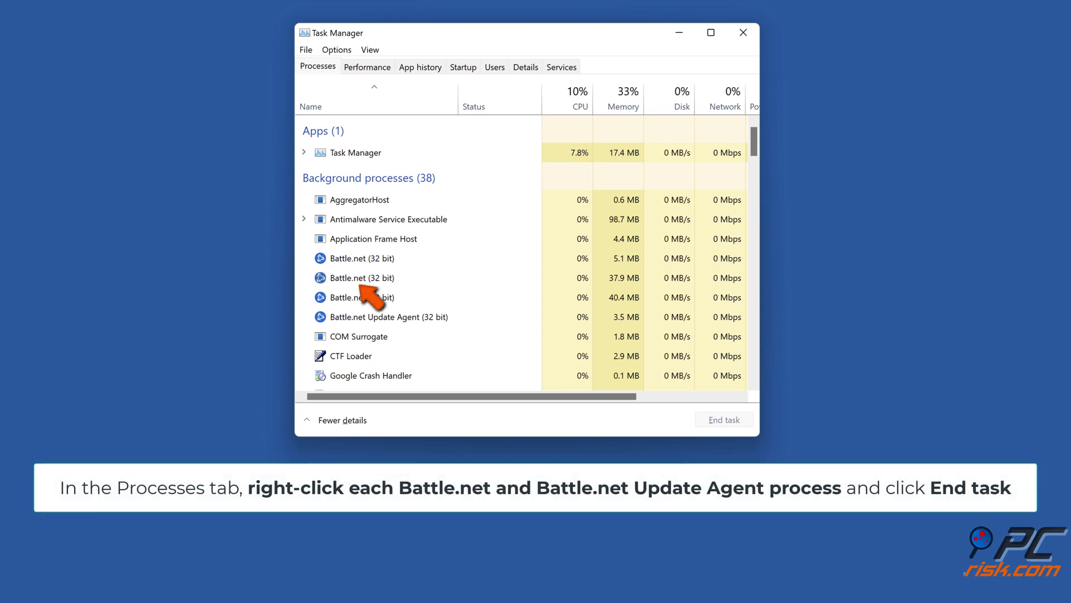
{"action": "right_click", "coordinate": [362, 282]}
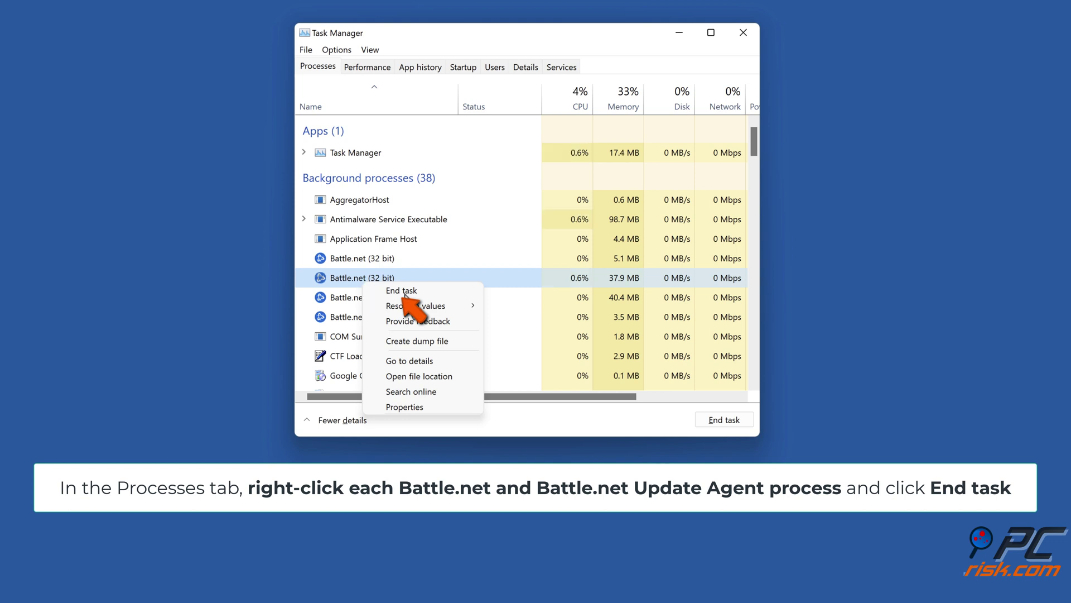
{"action": "left_click", "coordinate": [404, 293]}
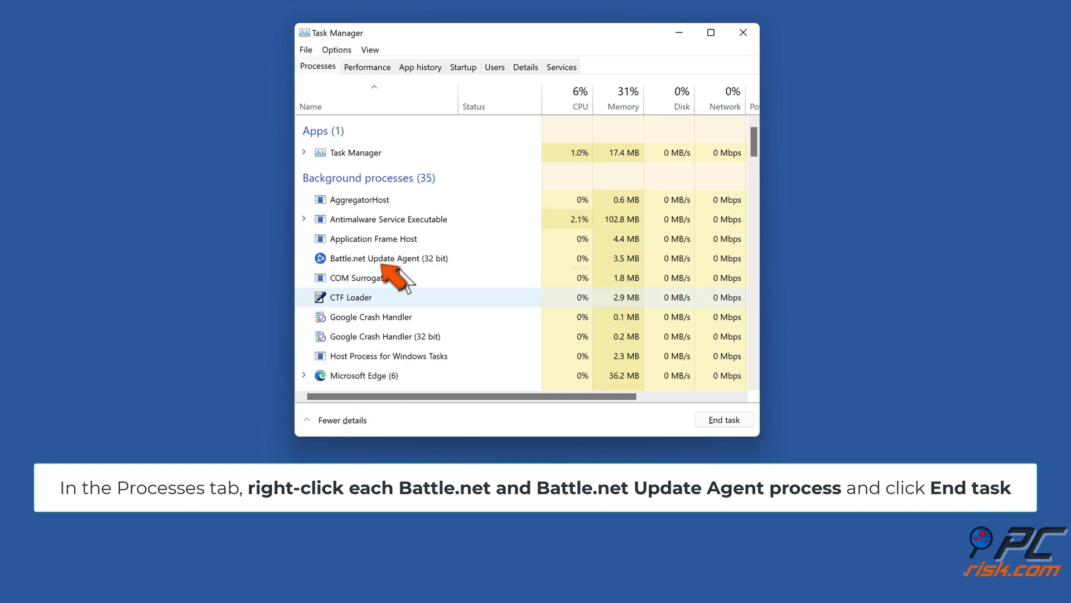
{"action": "right_click", "coordinate": [396, 259]}
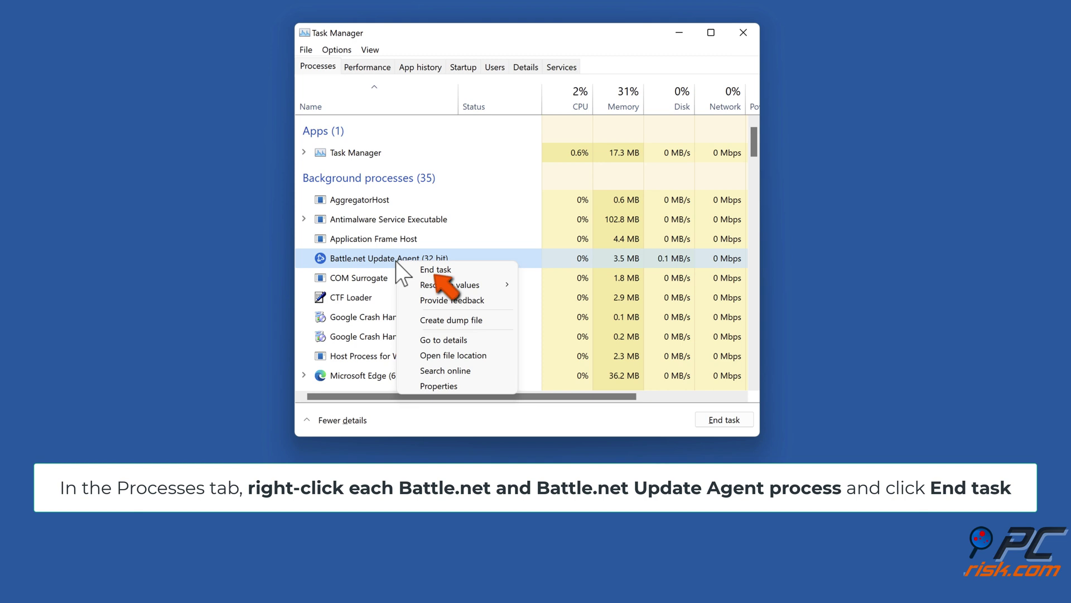
{"action": "left_click", "coordinate": [433, 271]}
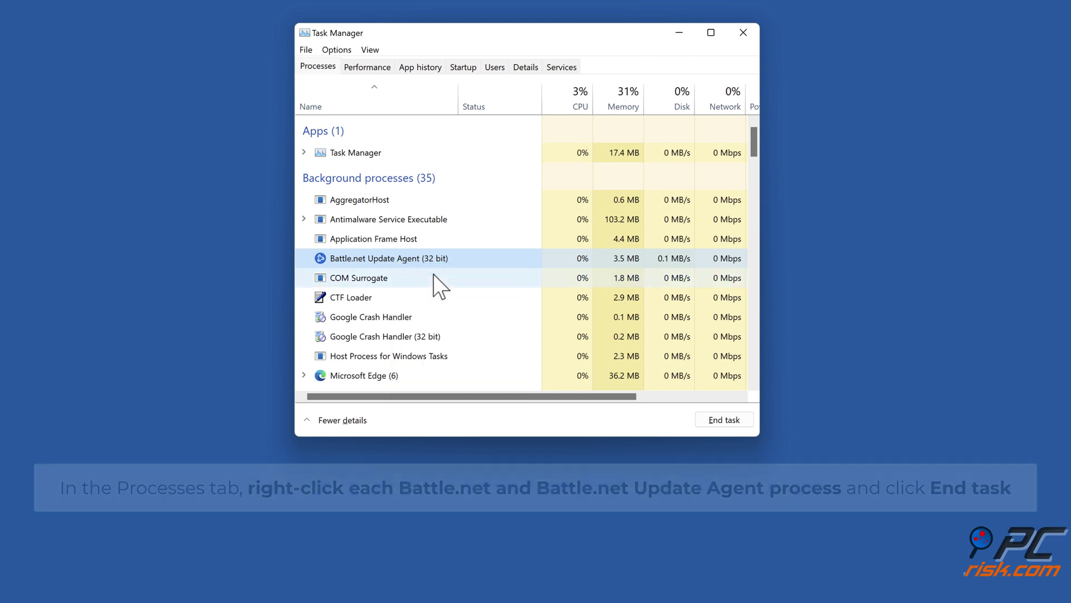
{"action": "scroll", "coordinate": [433, 273], "scroll_direction": "down", "scroll_amount": 5}
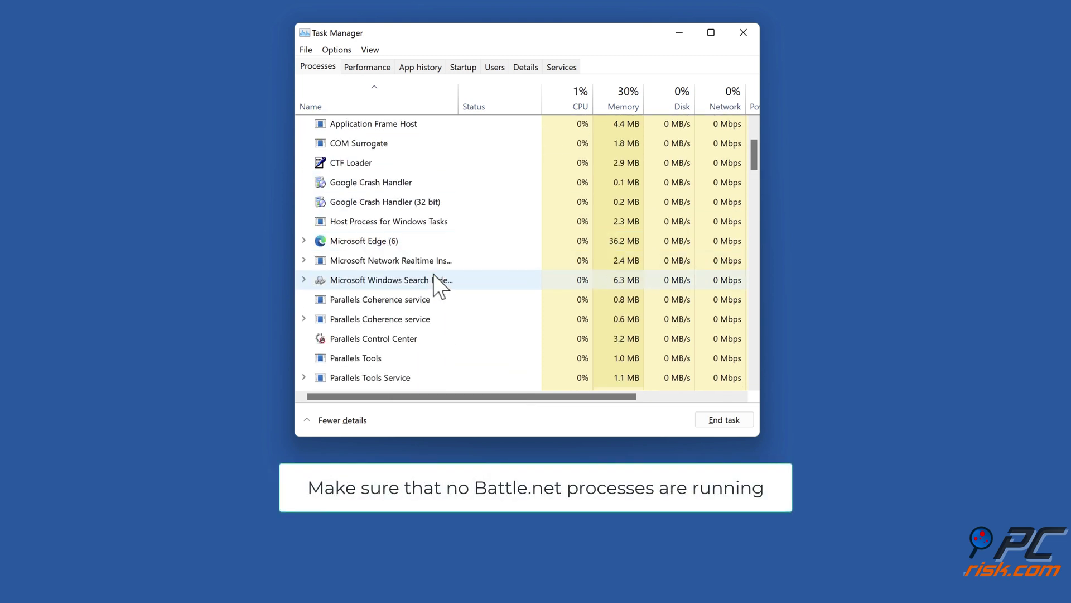
{"action": "scroll", "coordinate": [433, 273], "scroll_direction": "down", "scroll_amount": 4}
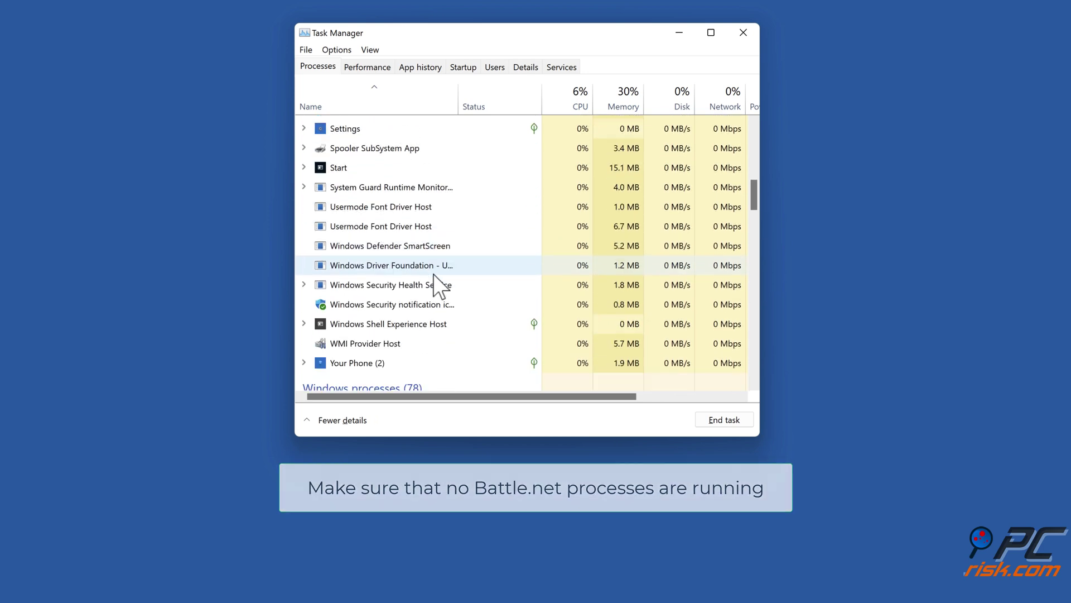
Enable and apply 'Run this program as an administrator' in the Battle.net shortcut's Compatibility settings
{"action": "left_click", "coordinate": [735, 34]}
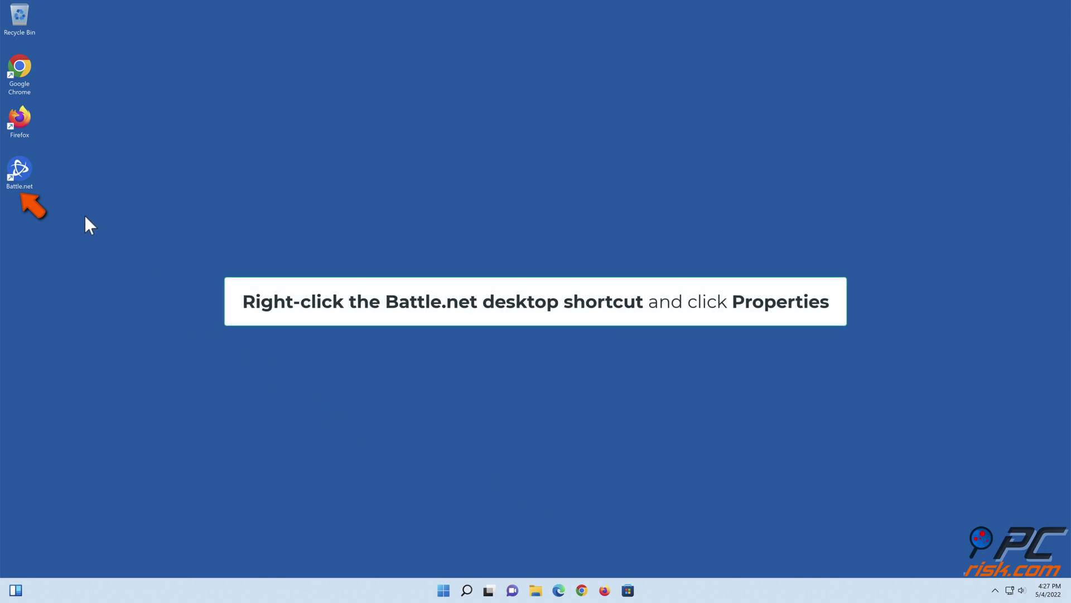
{"action": "right_click", "coordinate": [23, 187]}
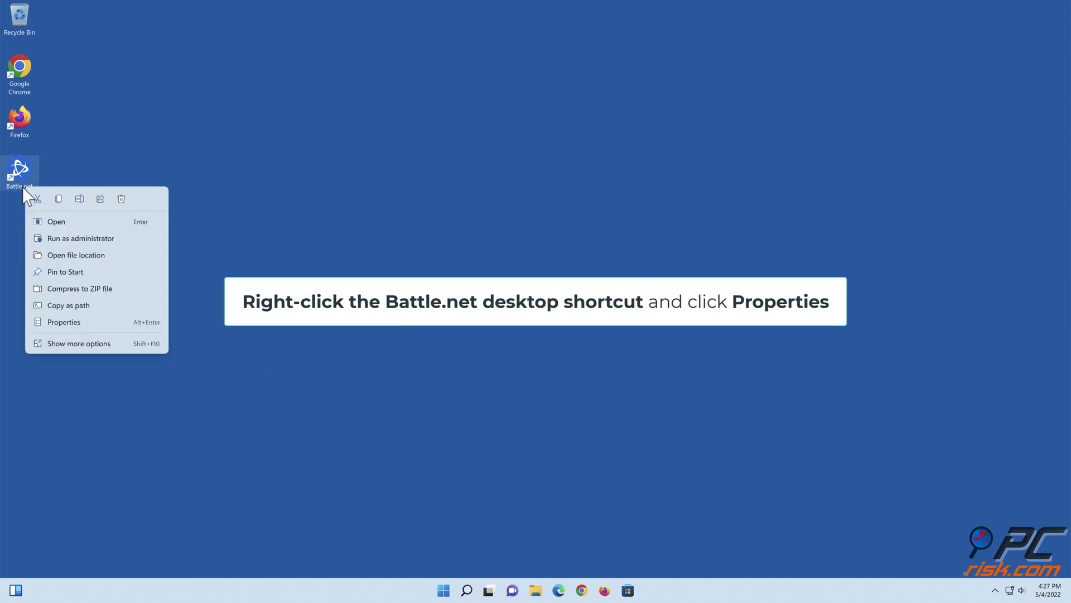
{"action": "left_click", "coordinate": [65, 326]}
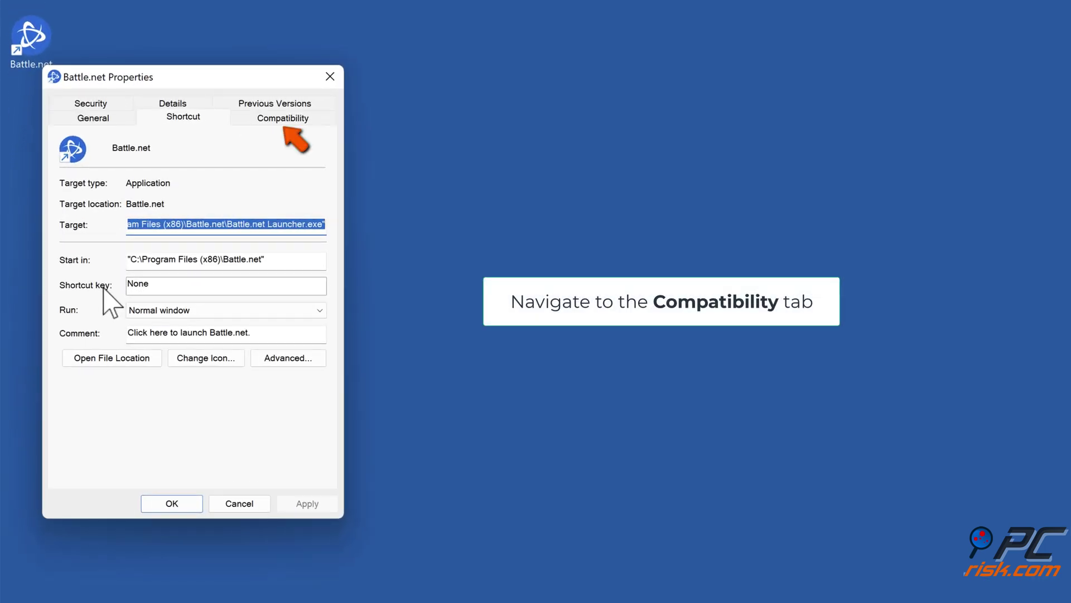
{"action": "left_click", "coordinate": [281, 120]}
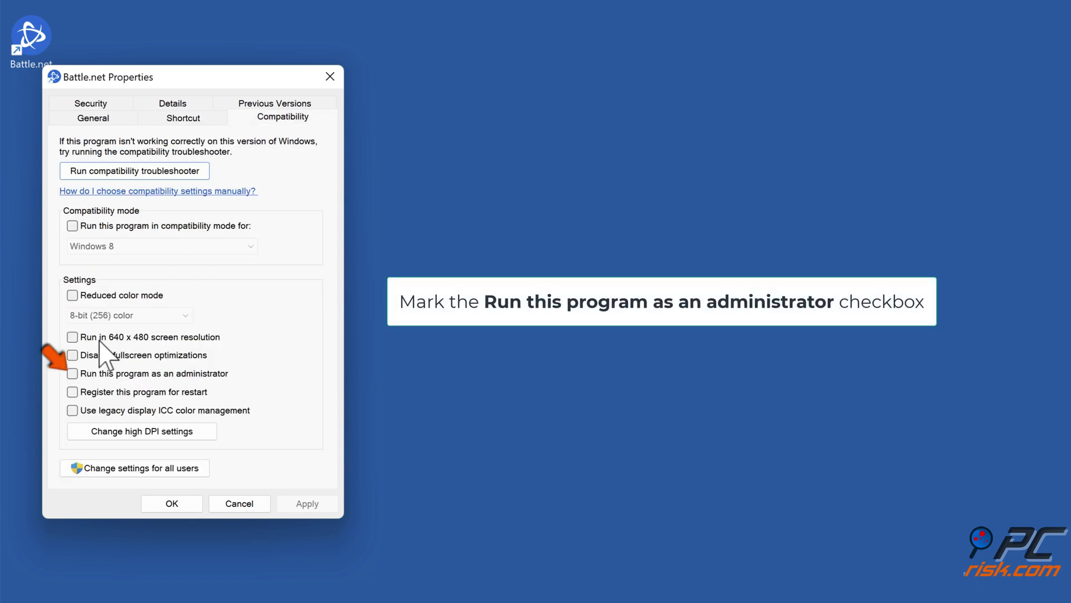
{"action": "left_click", "coordinate": [74, 377]}
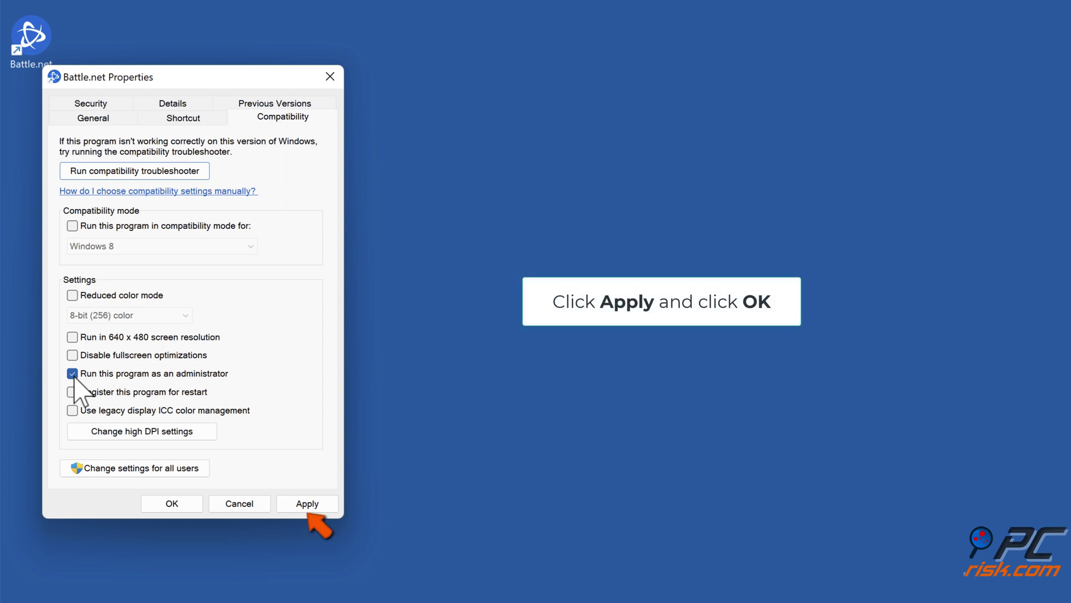
{"action": "left_click", "coordinate": [304, 504]}
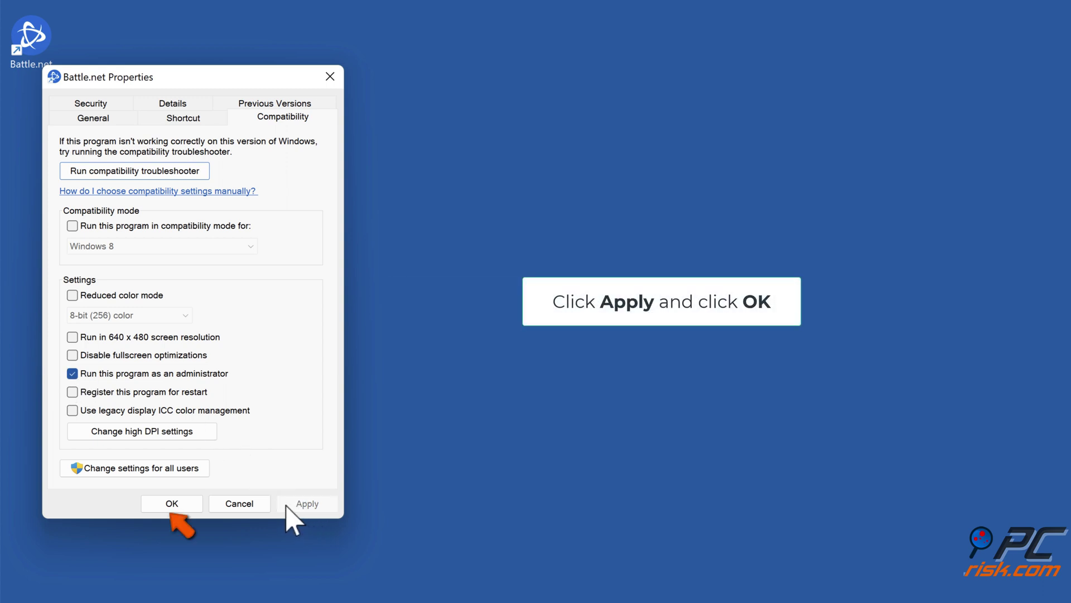
Confirm the shortcut properties with OK, then close the Battle.net launcher once it has opened
{"action": "left_click", "coordinate": [172, 503]}
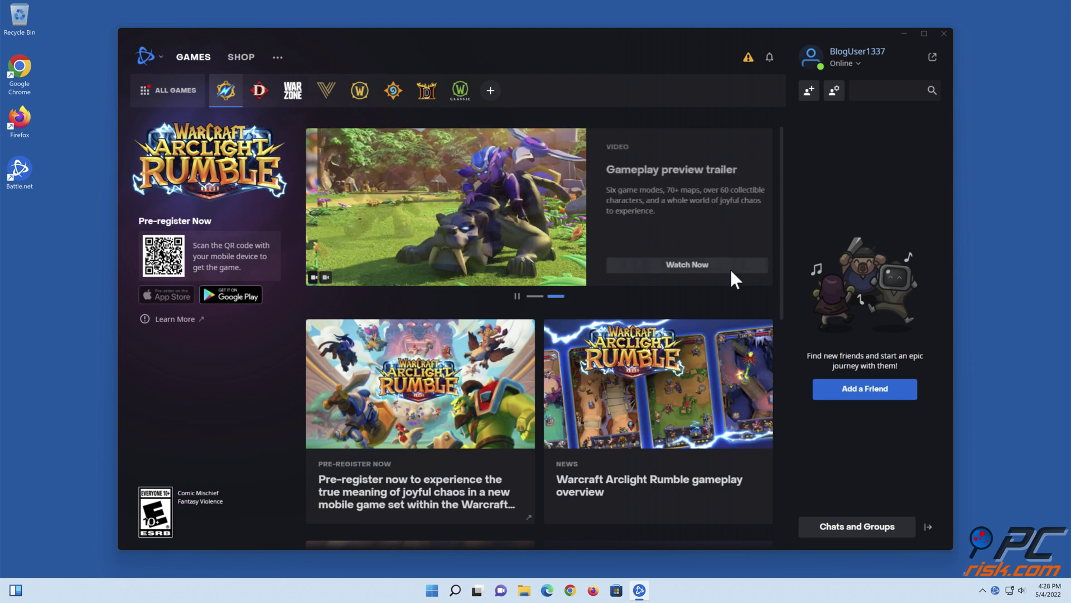
{"action": "left_click", "coordinate": [943, 35]}
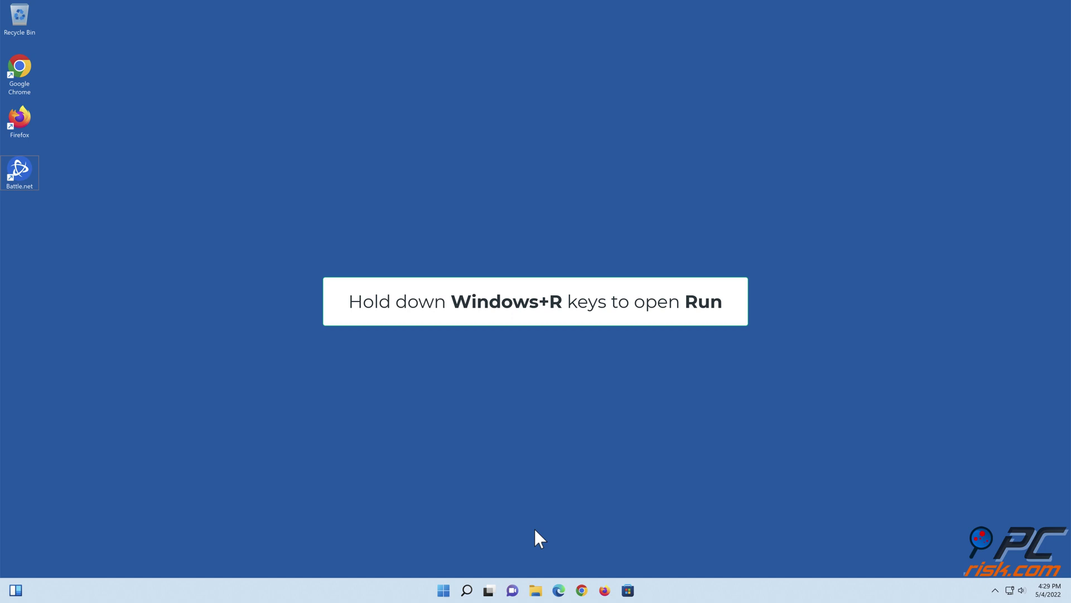
Launch cmd from the Run dialog as administrator
{"action": "key", "text": "super+r"}
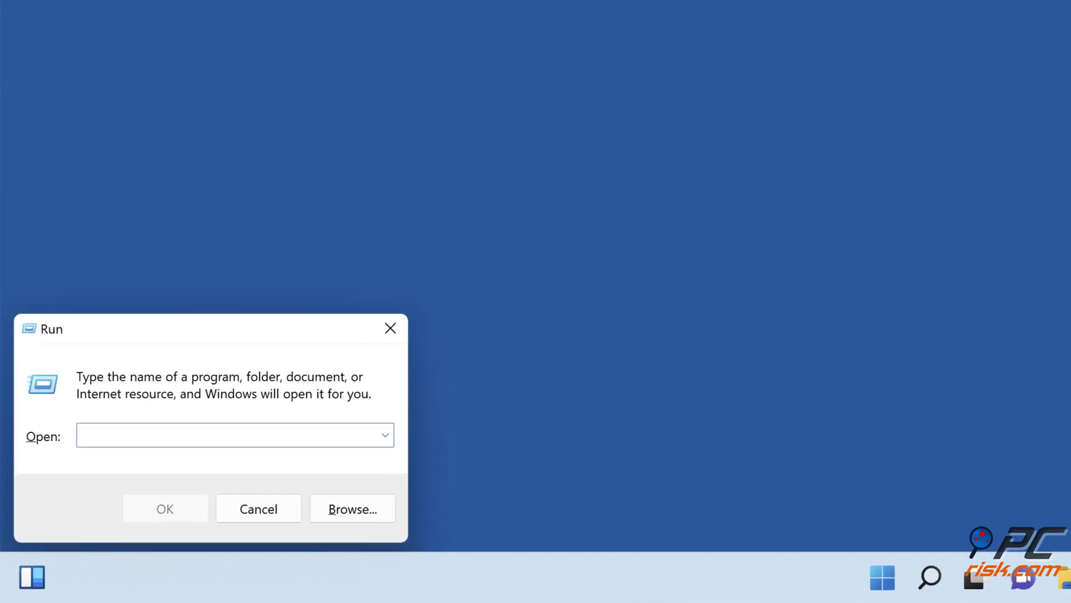
{"action": "type", "text": "cmd"}
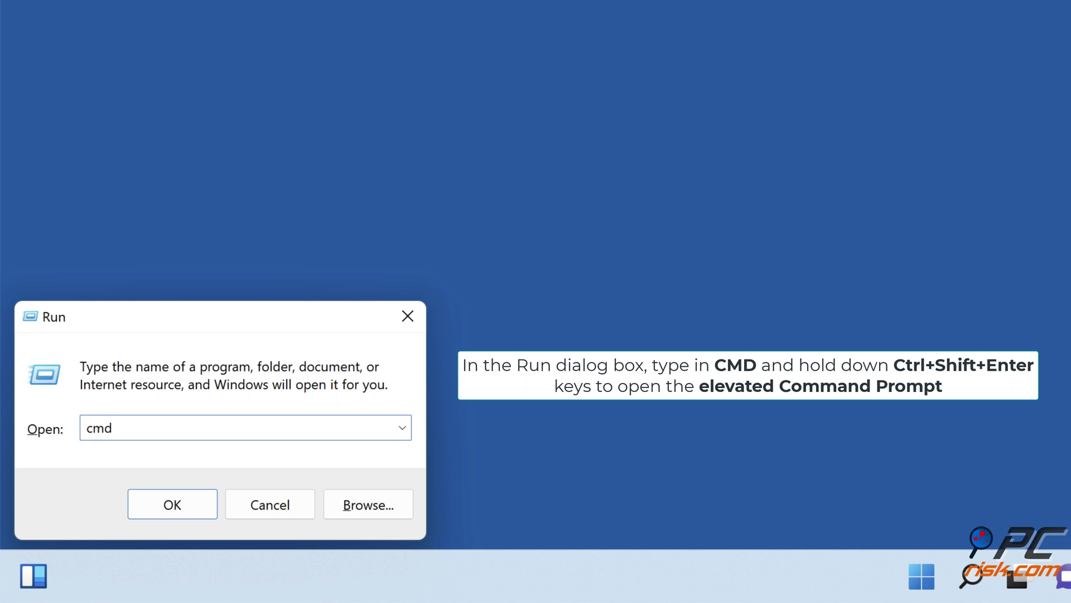
{"action": "key", "text": "ctrl+shift+Return"}
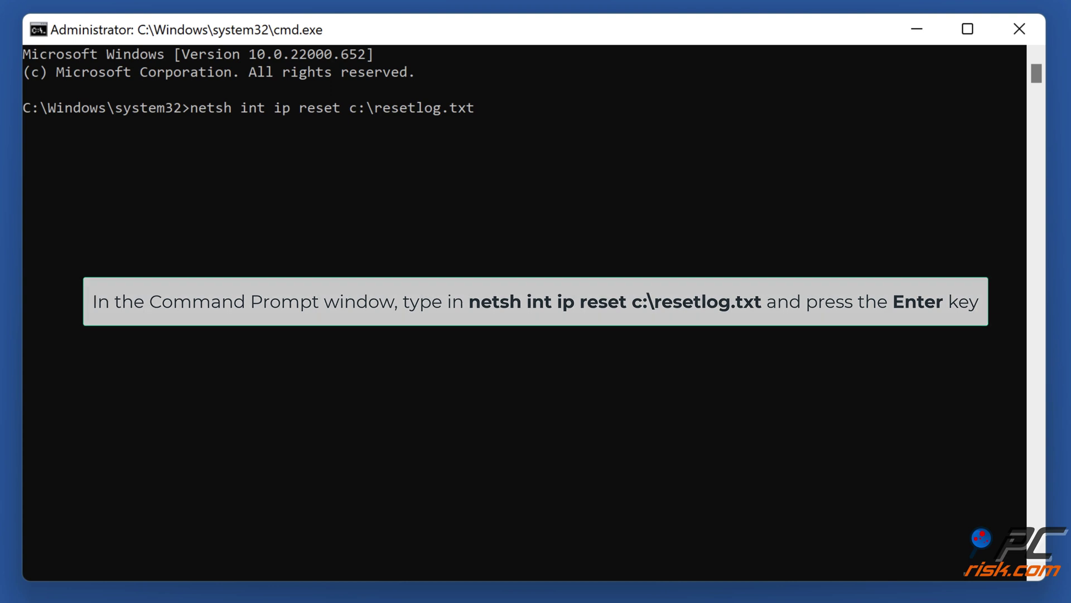
Run netsh int ip reset c:\resetlog.txt, netsh winsock reset and ipconfig /flushdns
{"action": "key", "text": "Return"}
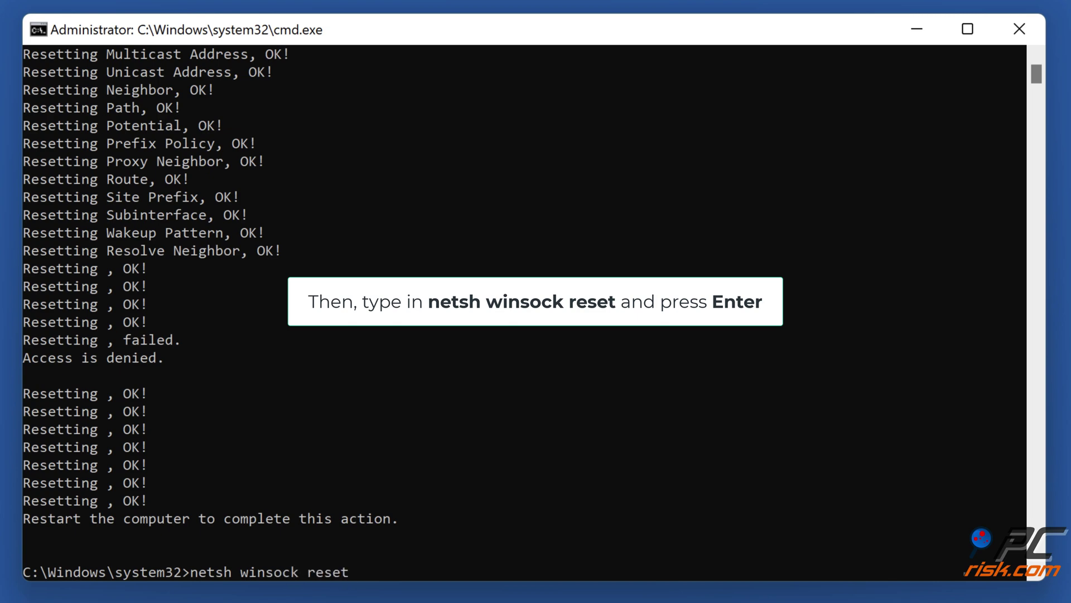
{"action": "key", "text": "Return"}
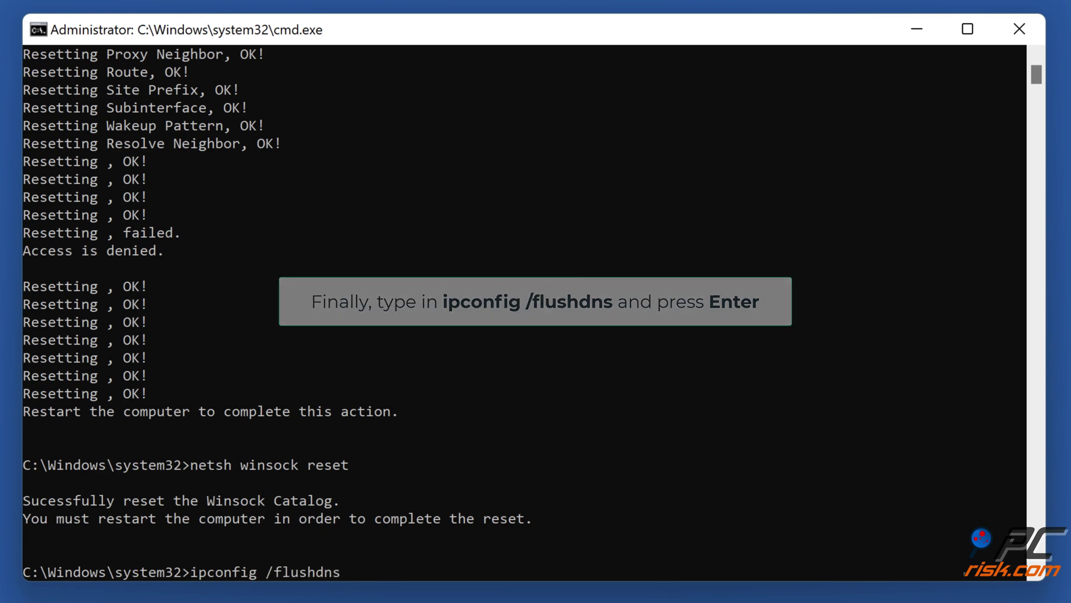
{"action": "key", "text": "Return"}
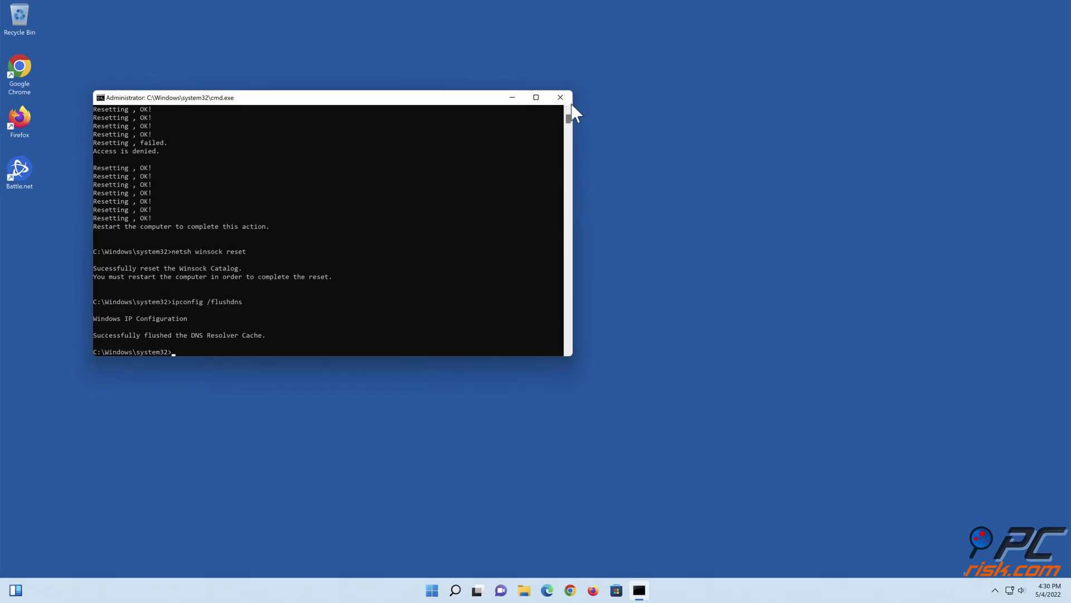
Close Command Prompt and restart the PC from the Start menu's power options
{"action": "left_click", "coordinate": [560, 98]}
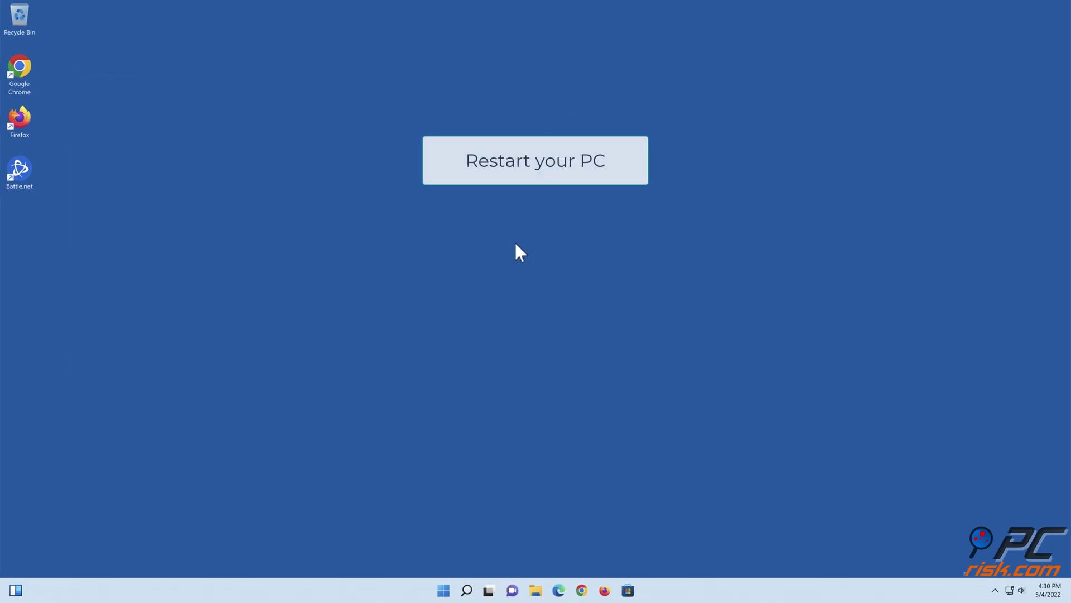
{"action": "left_click", "coordinate": [443, 590]}
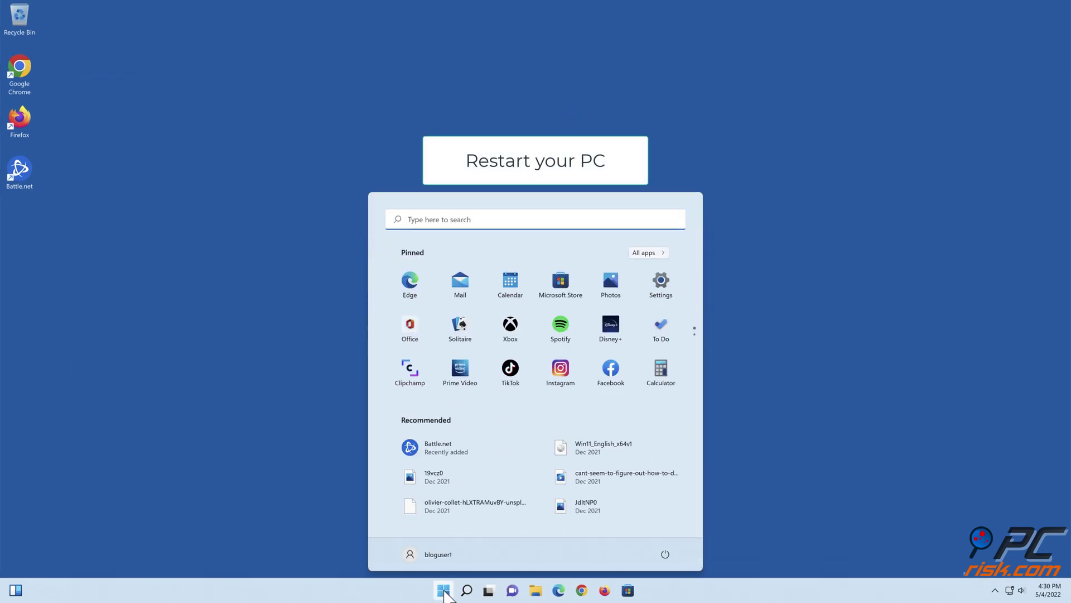
{"action": "left_click", "coordinate": [665, 555]}
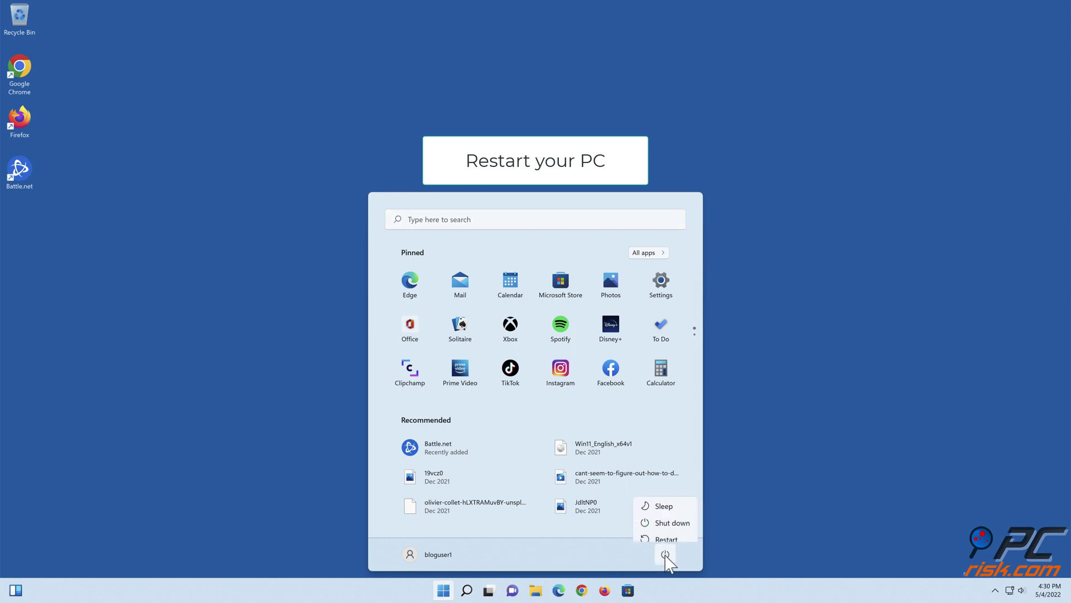
{"action": "left_click", "coordinate": [666, 532]}
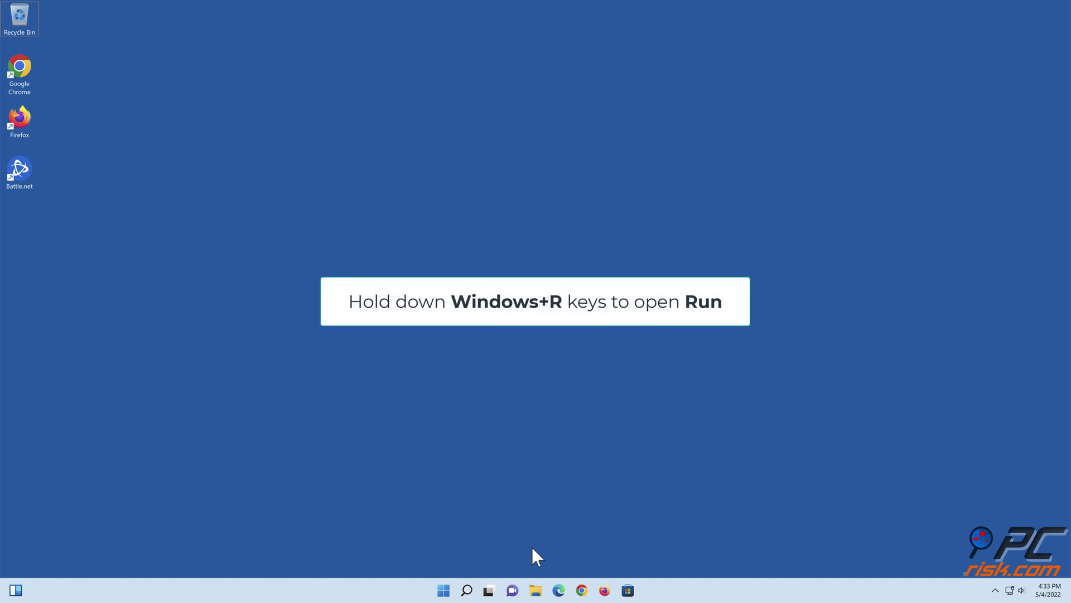
Run inetcpl.cpl from the Run dialog to bring up Internet Properties
{"action": "key", "text": "super+r"}
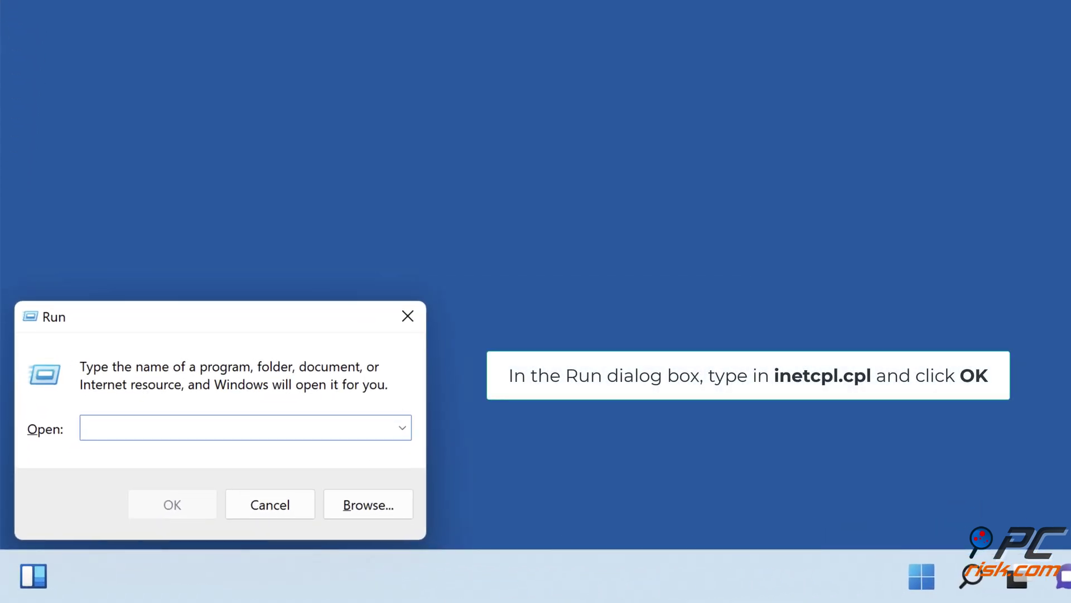
{"action": "type", "text": "inetcpl"}
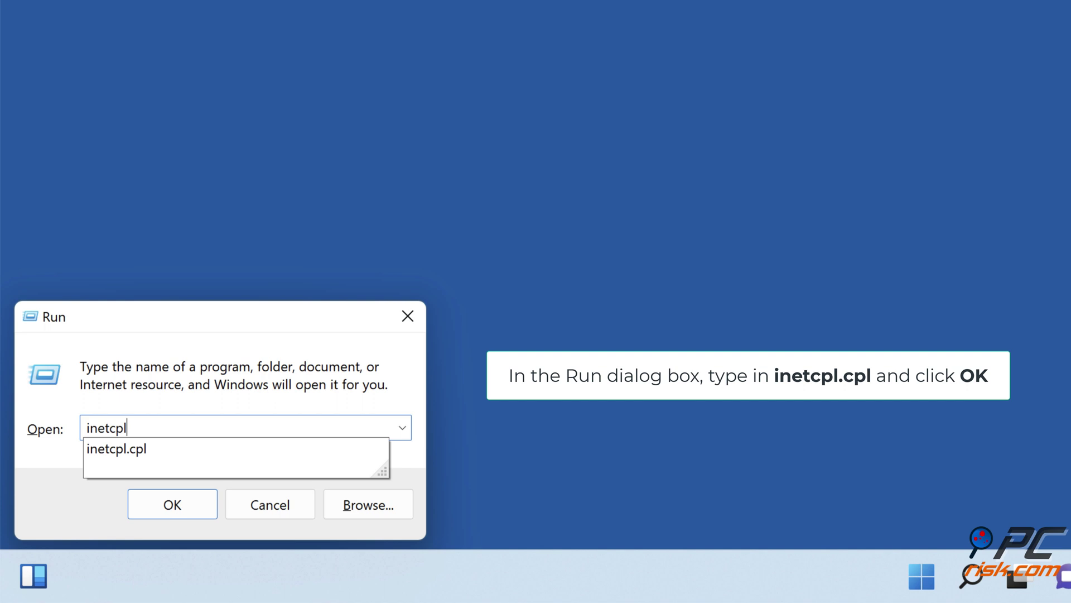
{"action": "type", "text": ".cpl"}
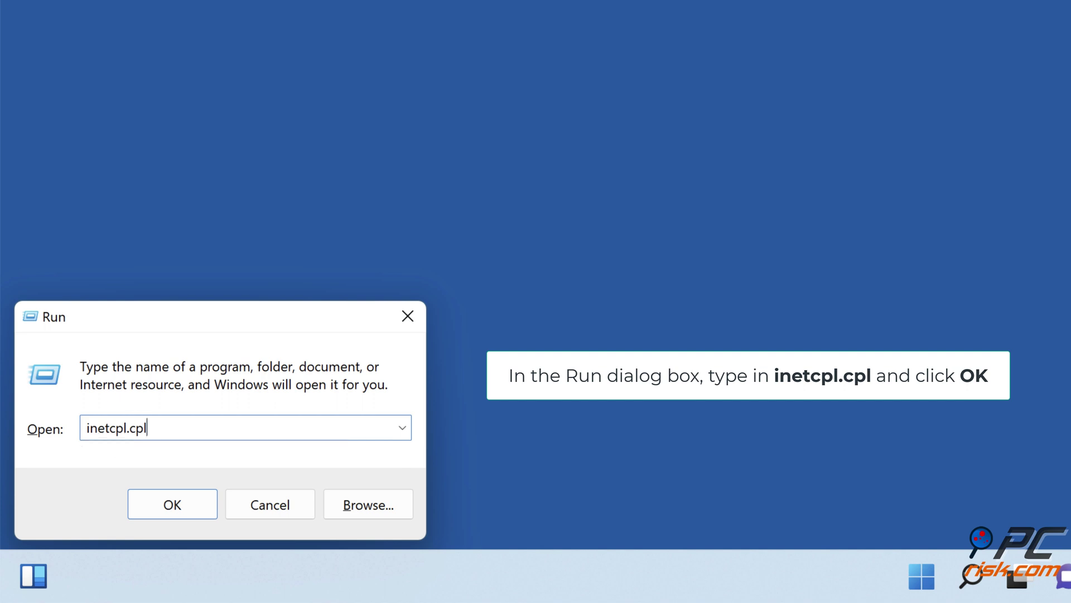
{"action": "left_click", "coordinate": [177, 517]}
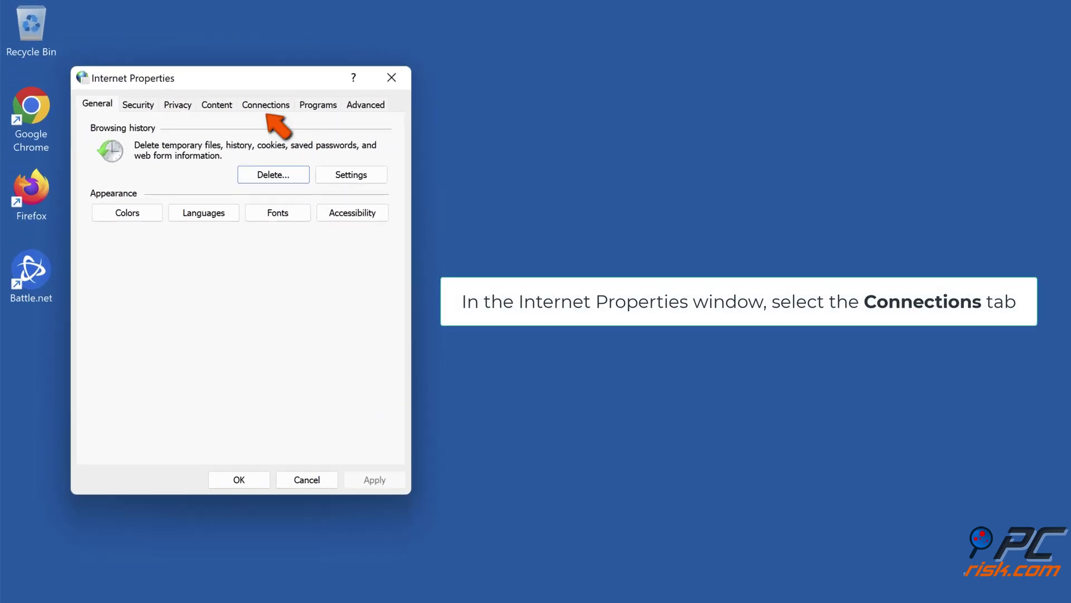
In LAN settings, turn off the proxy server, turn on Automatically detect settings, and confirm both dialogs
{"action": "left_click", "coordinate": [265, 105]}
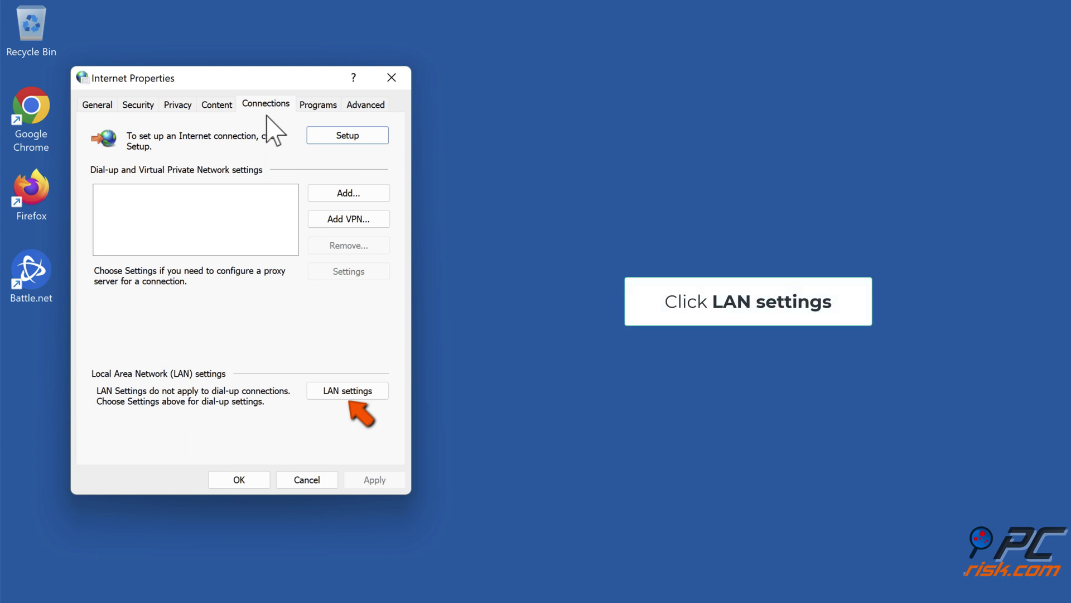
{"action": "left_click", "coordinate": [347, 397]}
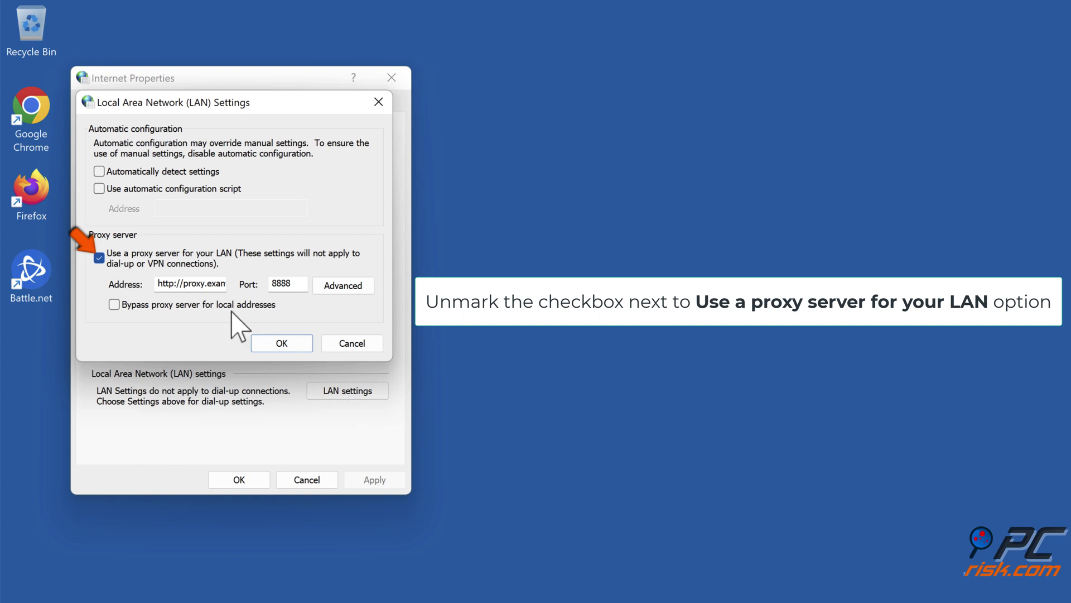
{"action": "left_click", "coordinate": [99, 258]}
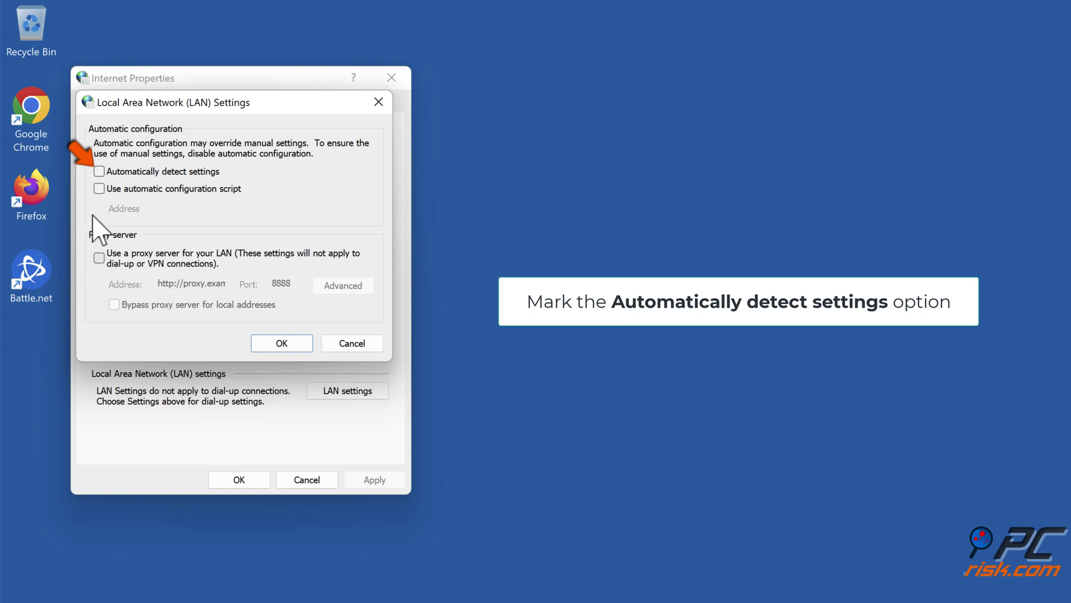
{"action": "left_click", "coordinate": [99, 172]}
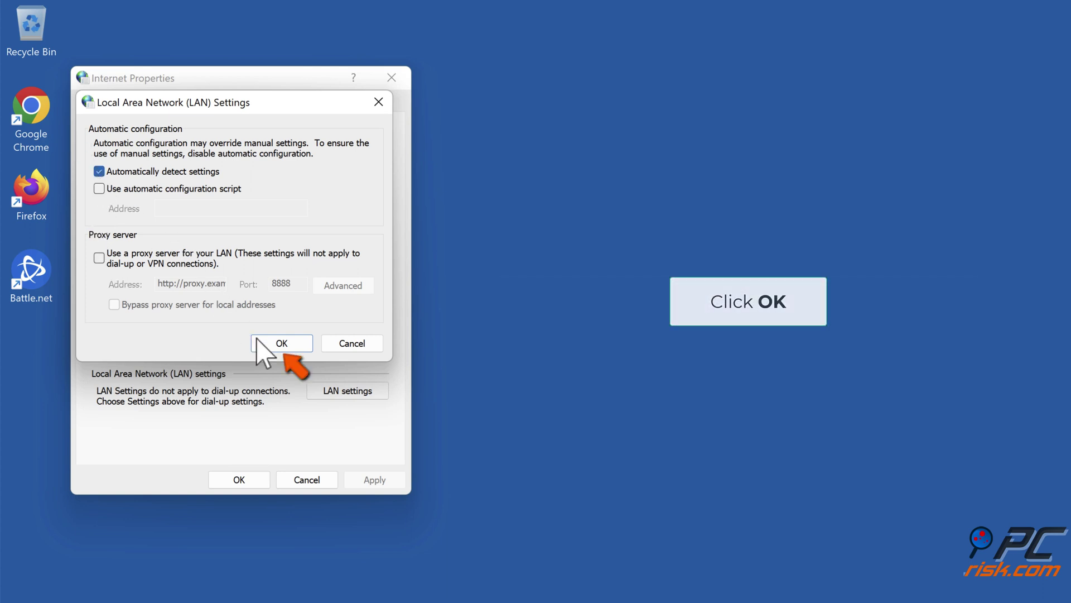
{"action": "left_click", "coordinate": [279, 344]}
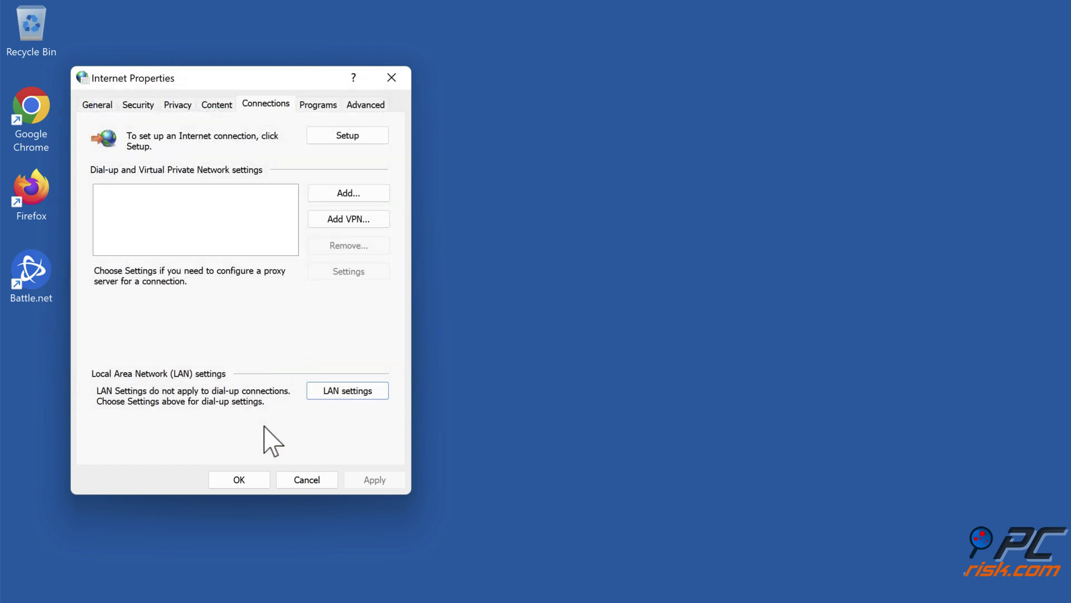
{"action": "left_click", "coordinate": [244, 484]}
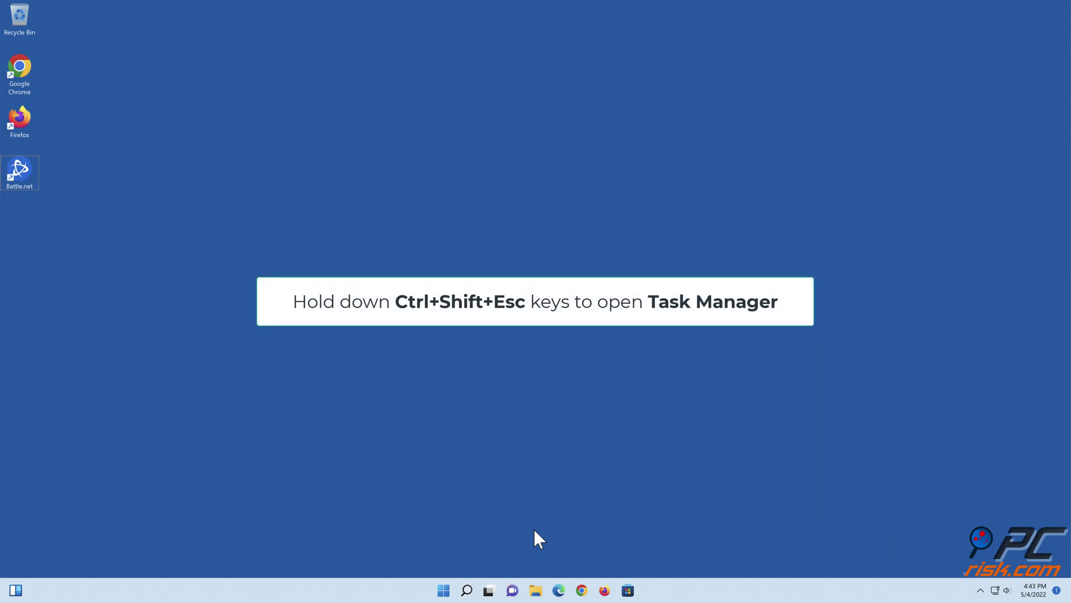
End the Battle.net and Battle.net Update Agent processes in the expanded Task Manager, then close it
{"action": "key", "text": "ctrl+shift+Escape"}
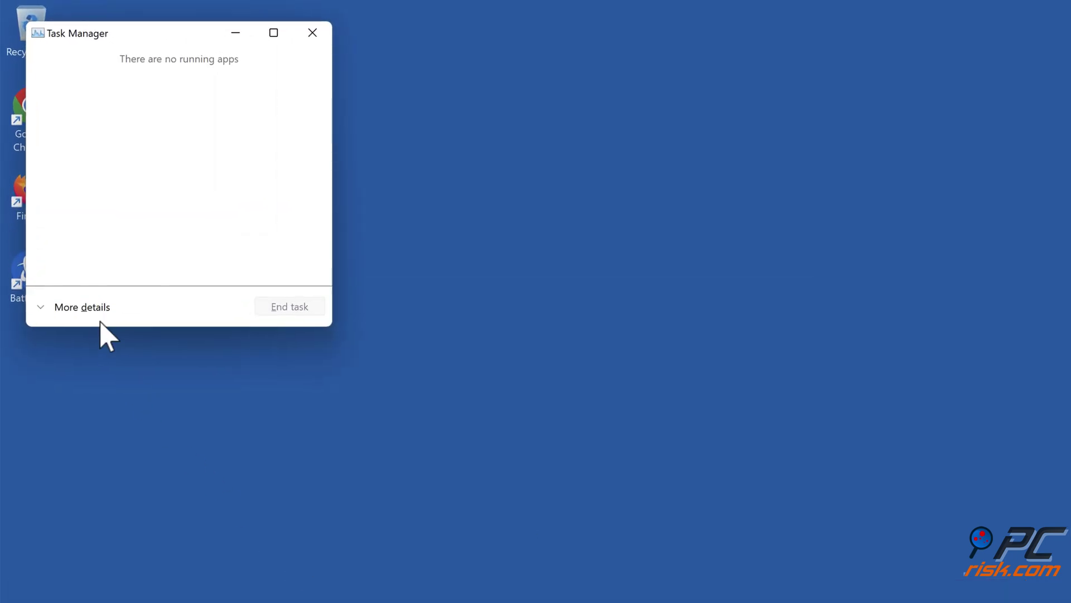
{"action": "left_click", "coordinate": [84, 307]}
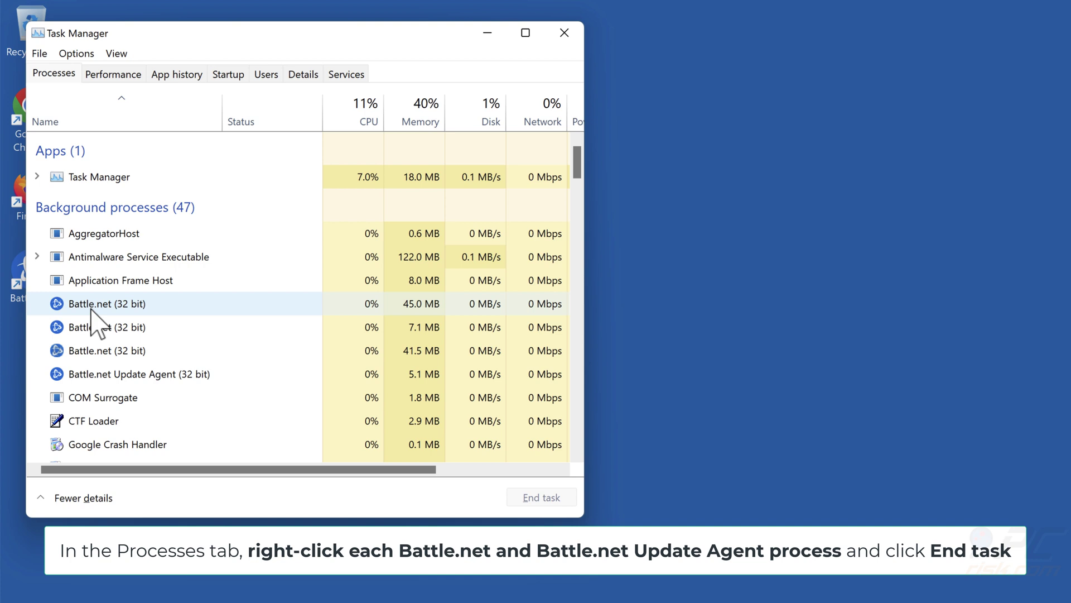
{"action": "right_click", "coordinate": [99, 356]}
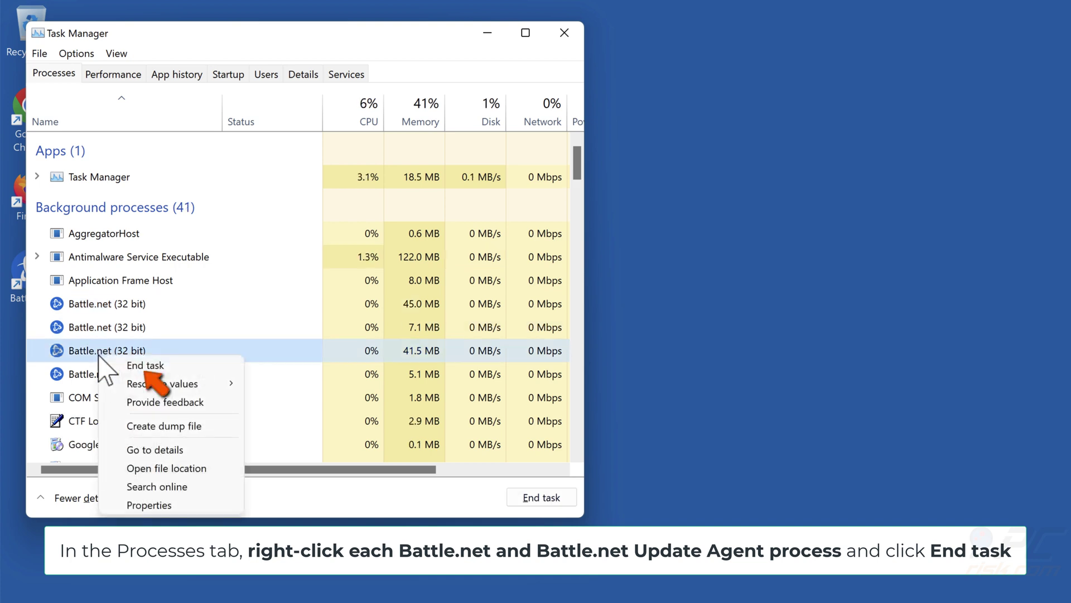
{"action": "left_click", "coordinate": [146, 367]}
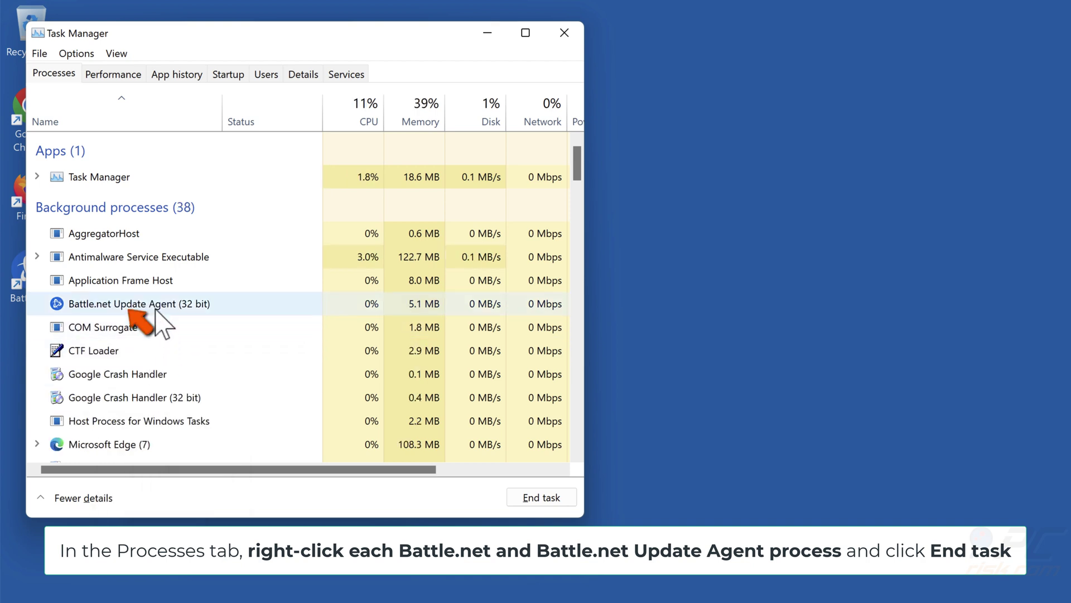
{"action": "right_click", "coordinate": [152, 309]}
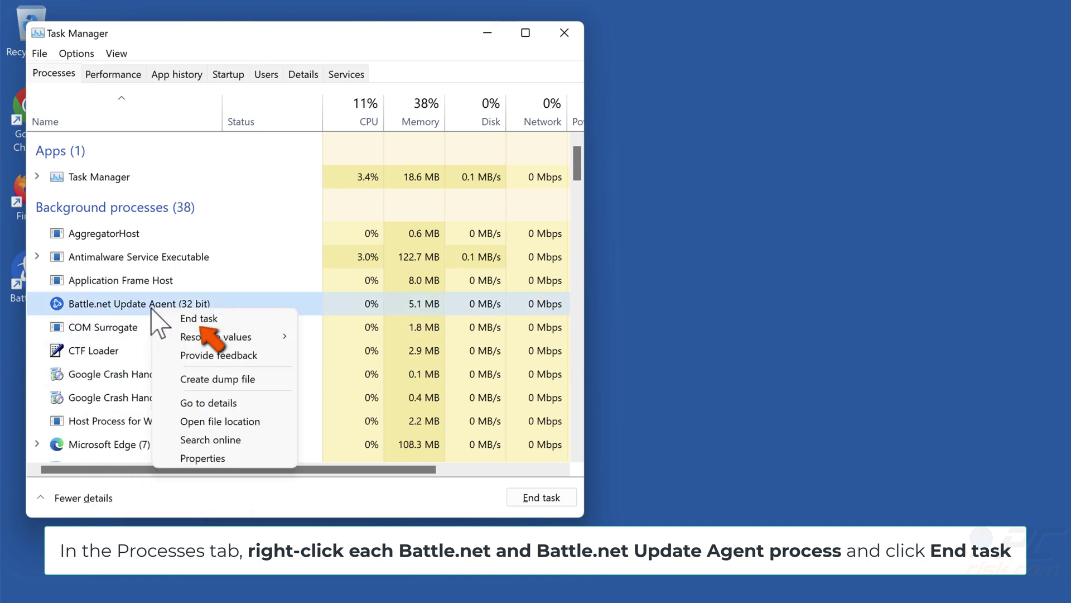
{"action": "left_click", "coordinate": [199, 319]}
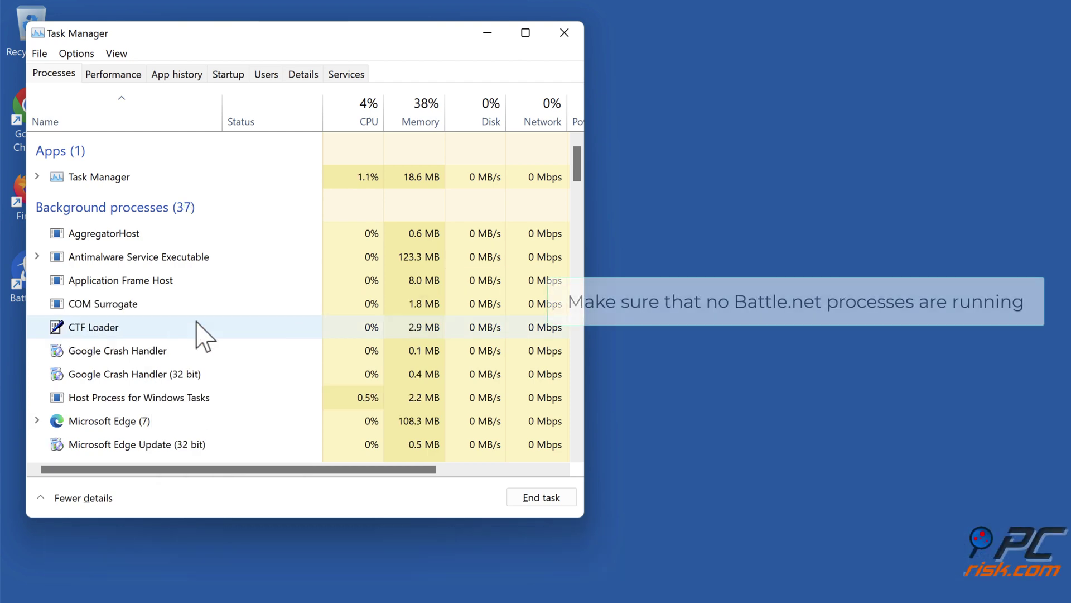
{"action": "scroll", "coordinate": [330, 306], "scroll_direction": "down", "scroll_amount": 10}
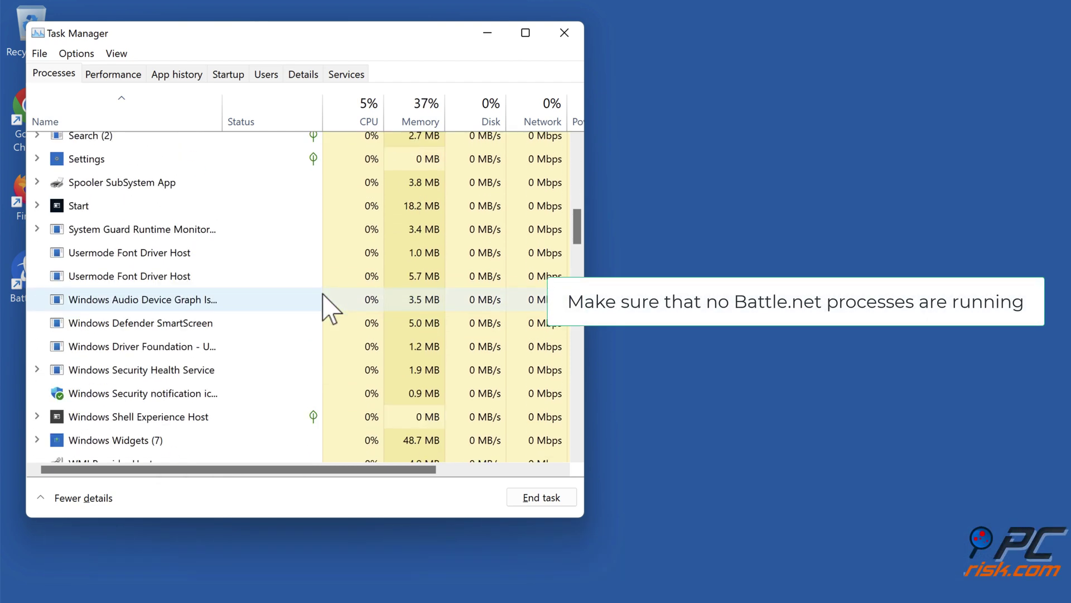
{"action": "scroll", "coordinate": [329, 307], "scroll_direction": "up", "scroll_amount": 4}
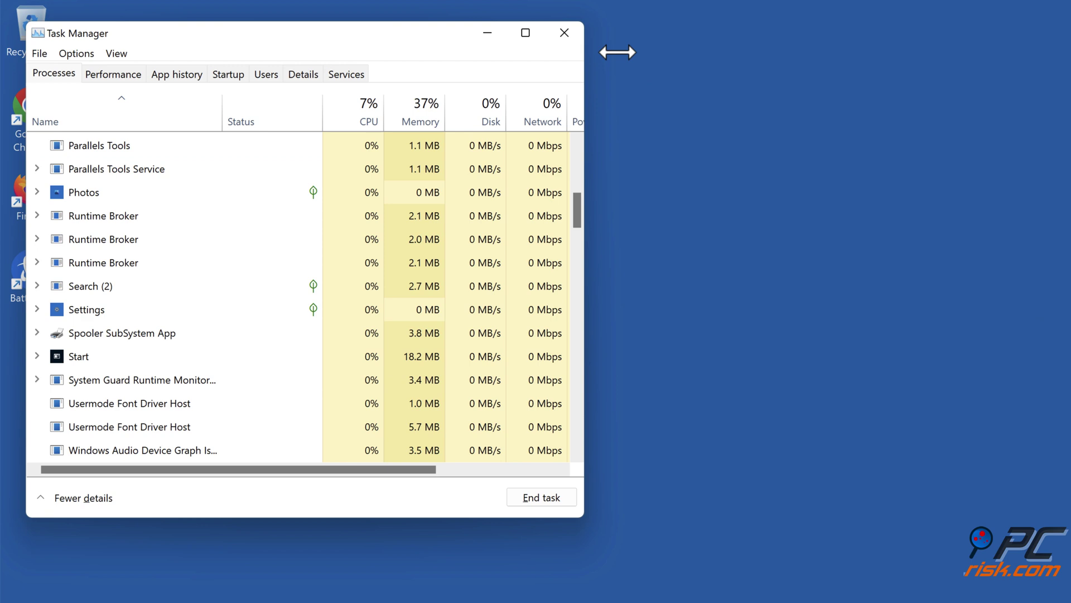
{"action": "left_click", "coordinate": [555, 38]}
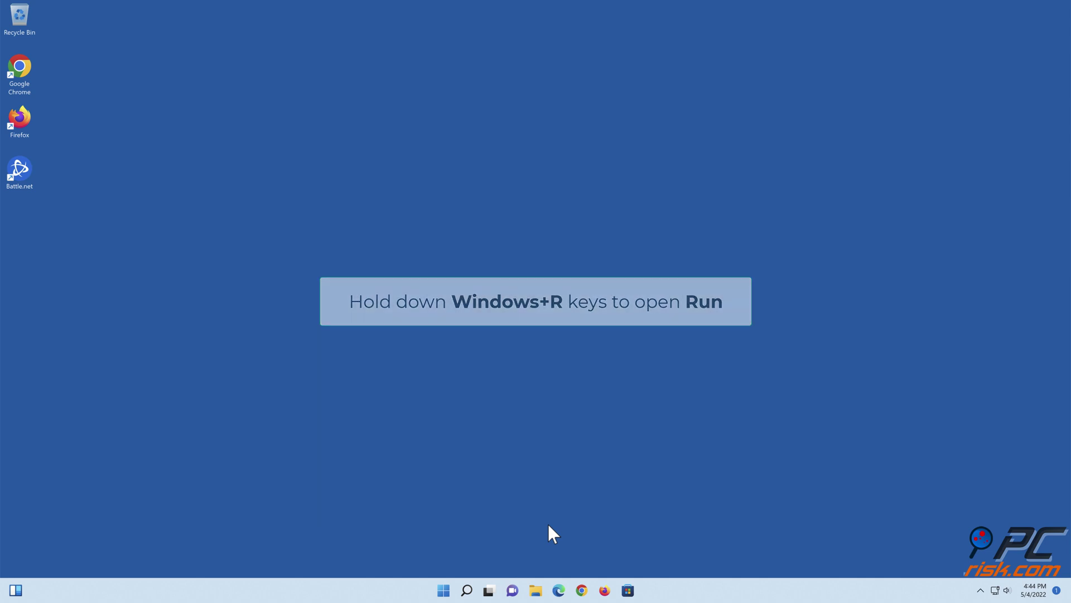
Run %programdata% from the Run dialog to reach the ProgramData folder
{"action": "key", "text": "super+r"}
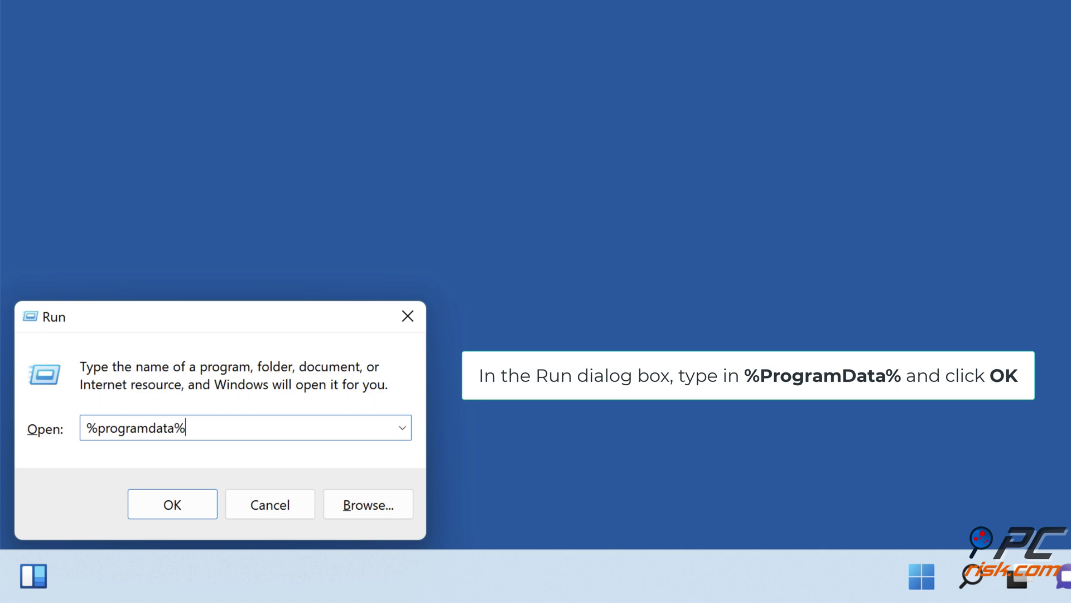
{"action": "type", "text": "%programdata%"}
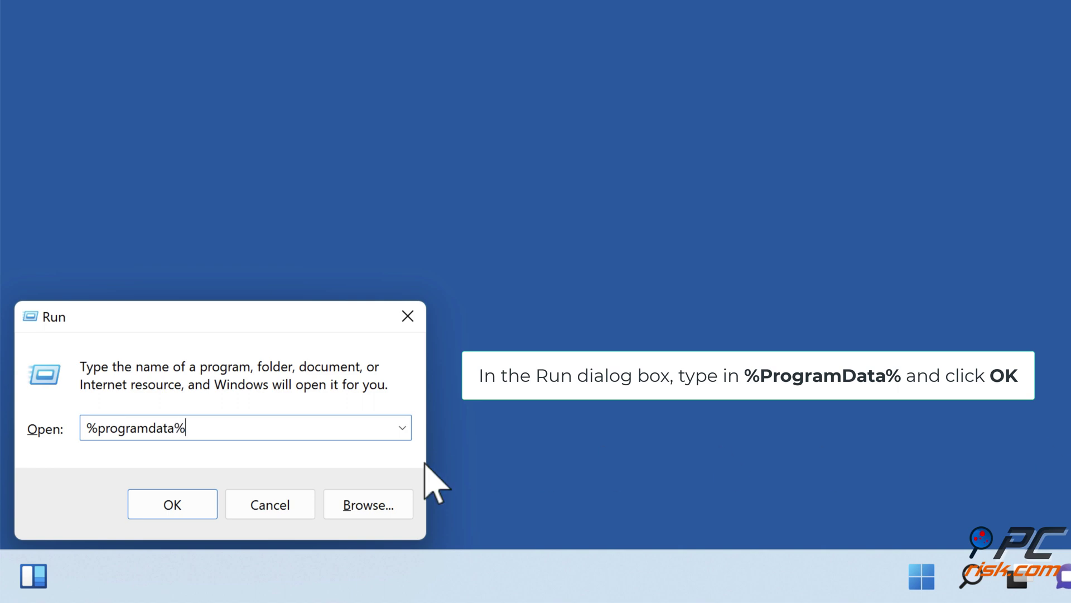
{"action": "left_click", "coordinate": [170, 514]}
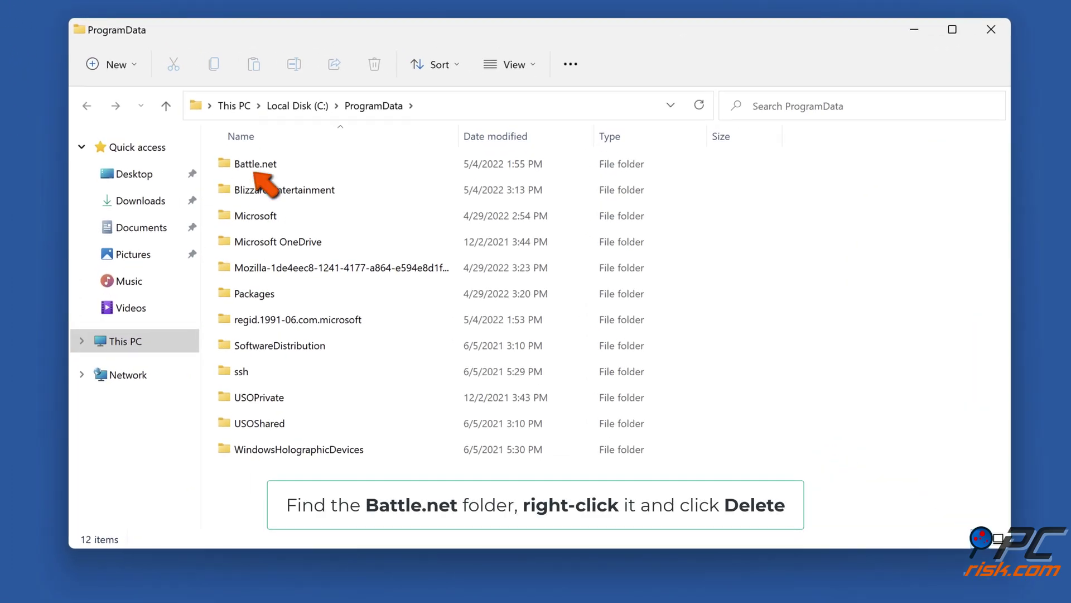
Delete the Battle.net and Blizzard Entertainment folders from ProgramData, then close the folder window
{"action": "left_click", "coordinate": [262, 169]}
{"action": "right_click", "coordinate": [262, 170]}
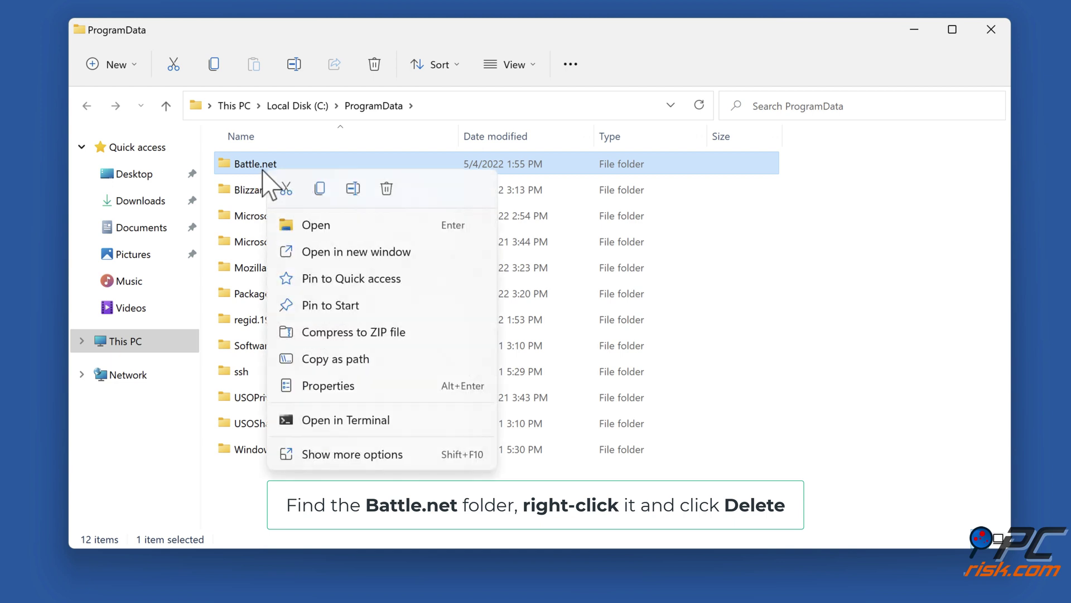
{"action": "left_click", "coordinate": [387, 195]}
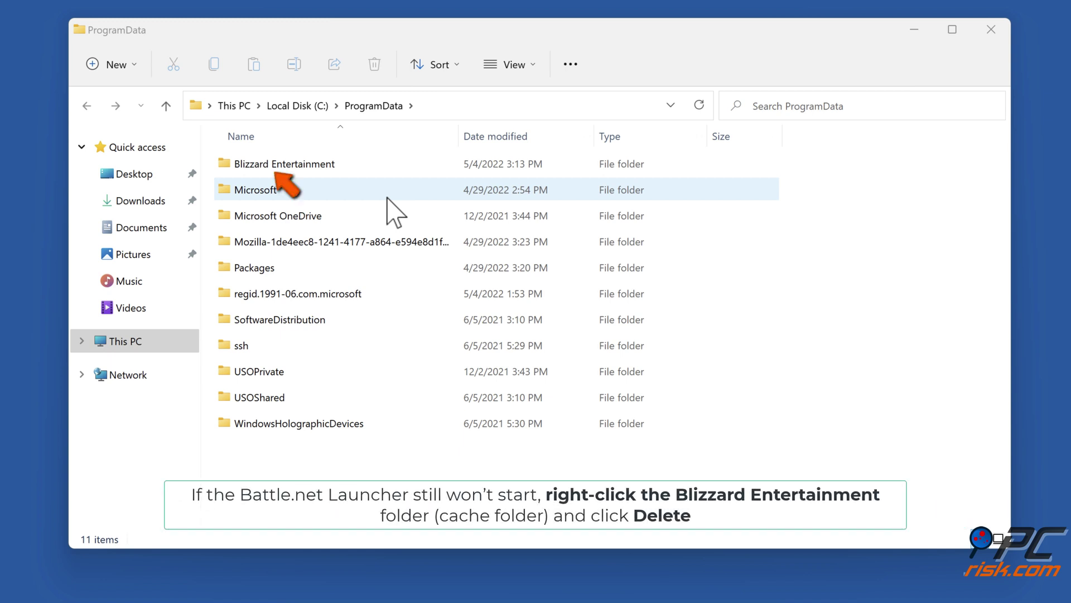
{"action": "right_click", "coordinate": [274, 171]}
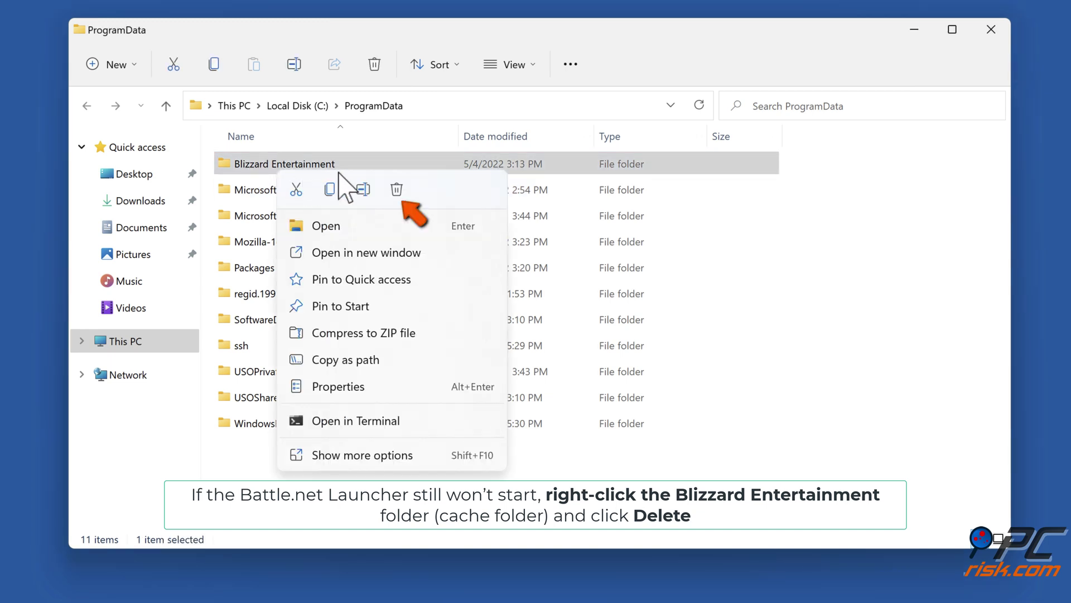
{"action": "left_click", "coordinate": [396, 189]}
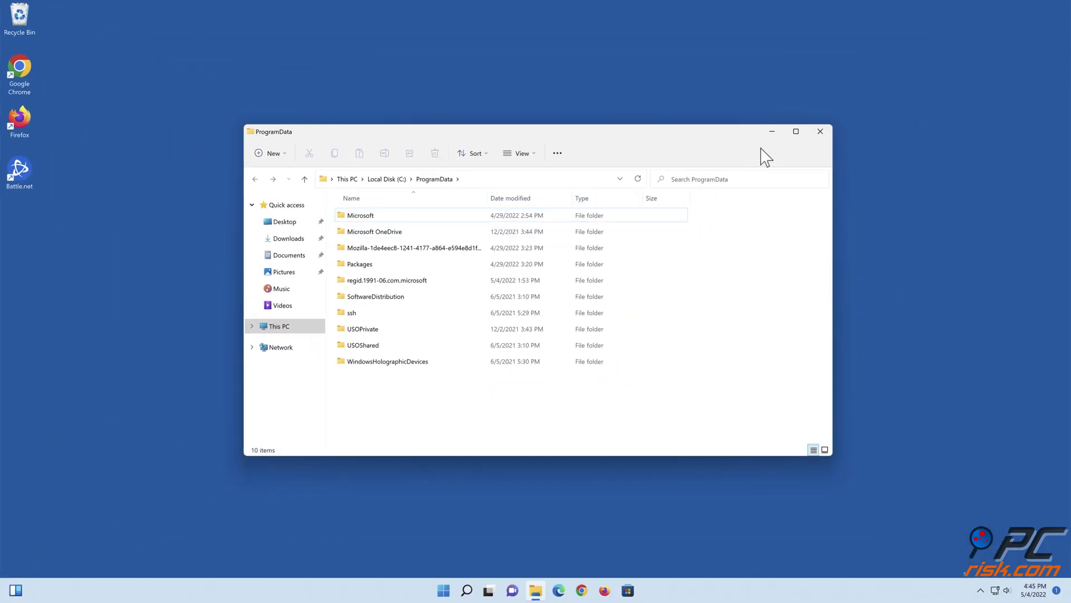
{"action": "left_click", "coordinate": [820, 132]}
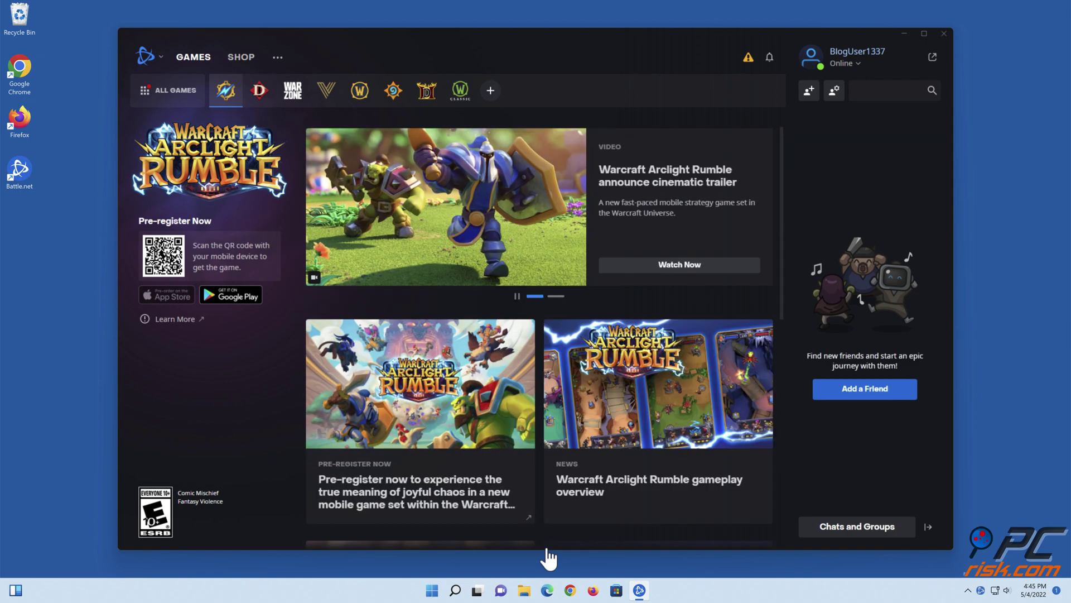
{"action": "left_click", "coordinate": [944, 34]}
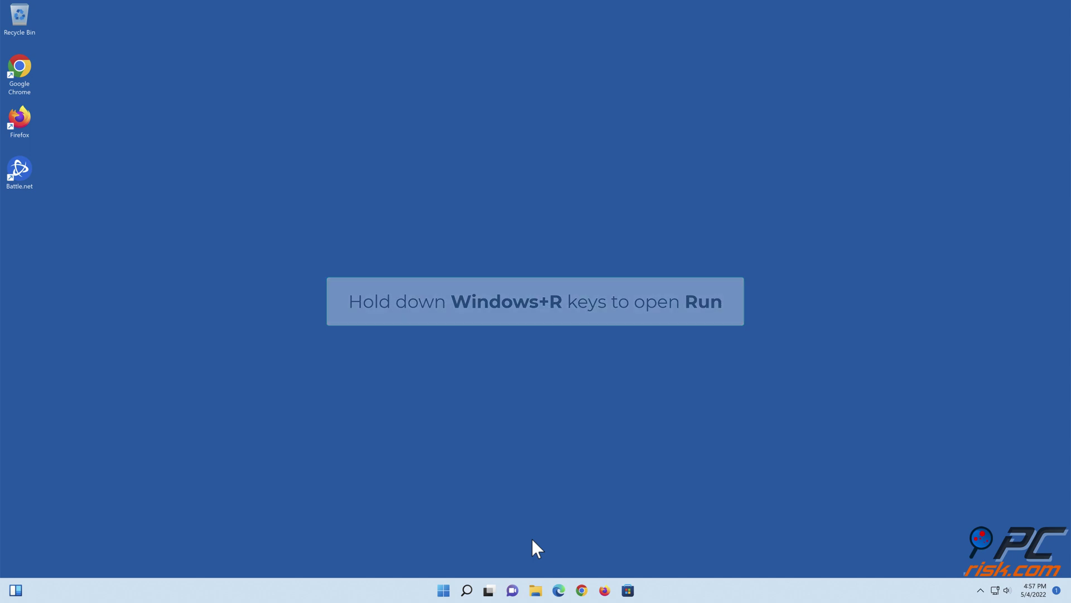
Run services.msc from the Run dialog to open the Services console
{"action": "key", "text": "super+r"}
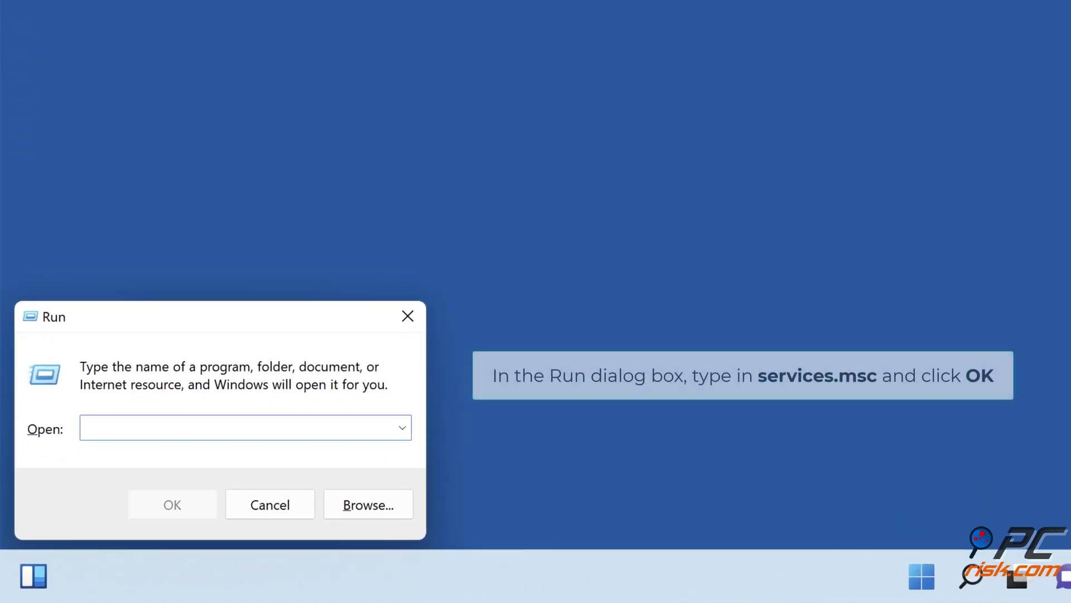
{"action": "type", "text": "services.msc"}
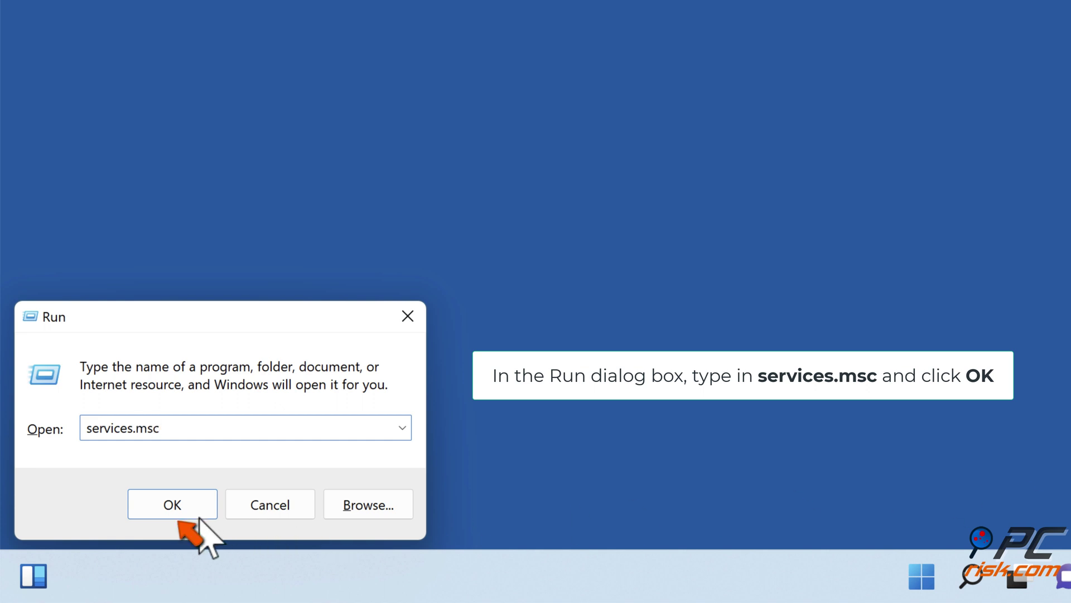
{"action": "left_click", "coordinate": [176, 514]}
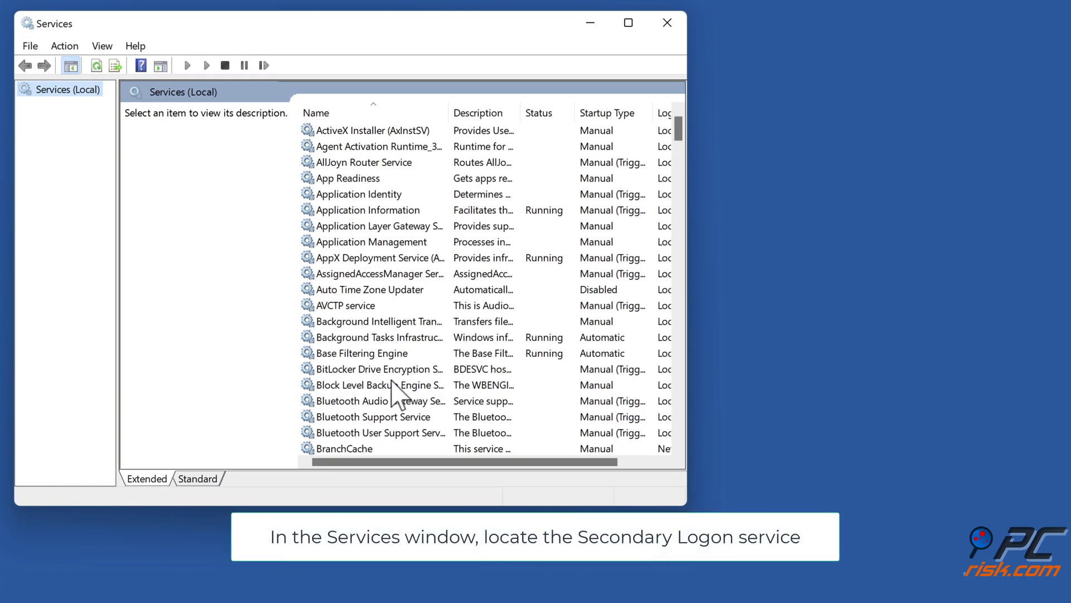
Change the Secondary Logon service's startup type from Manual to Automatic and apply it
{"action": "scroll", "coordinate": [461, 286], "scroll_direction": "down", "scroll_amount": 20}
{"action": "scroll", "coordinate": [468, 290], "scroll_direction": "down", "scroll_amount": 20}
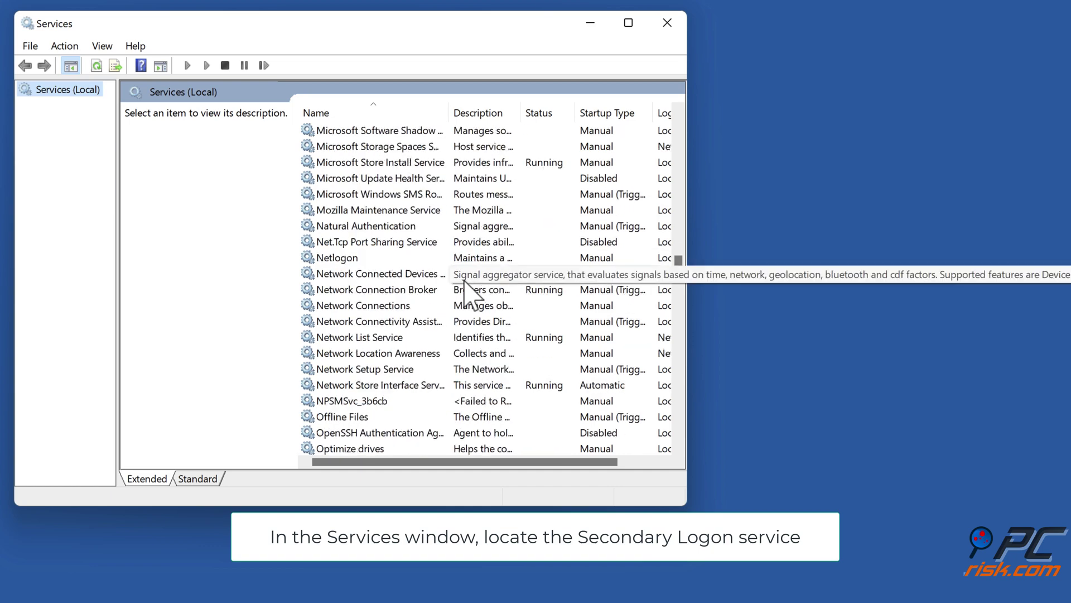
{"action": "scroll", "coordinate": [464, 282], "scroll_direction": "down", "scroll_amount": 3}
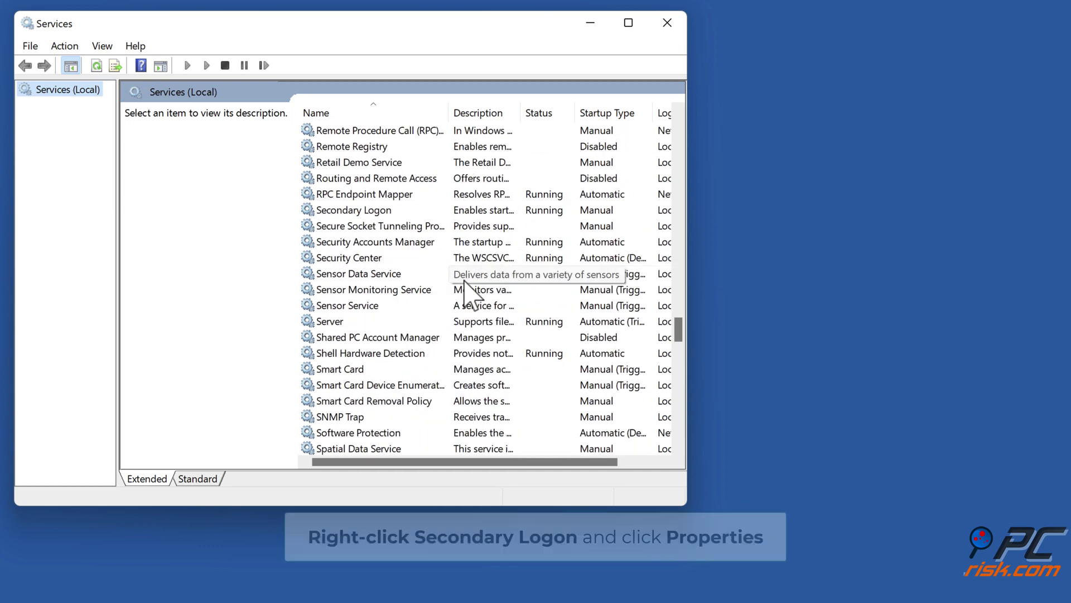
{"action": "right_click", "coordinate": [364, 216]}
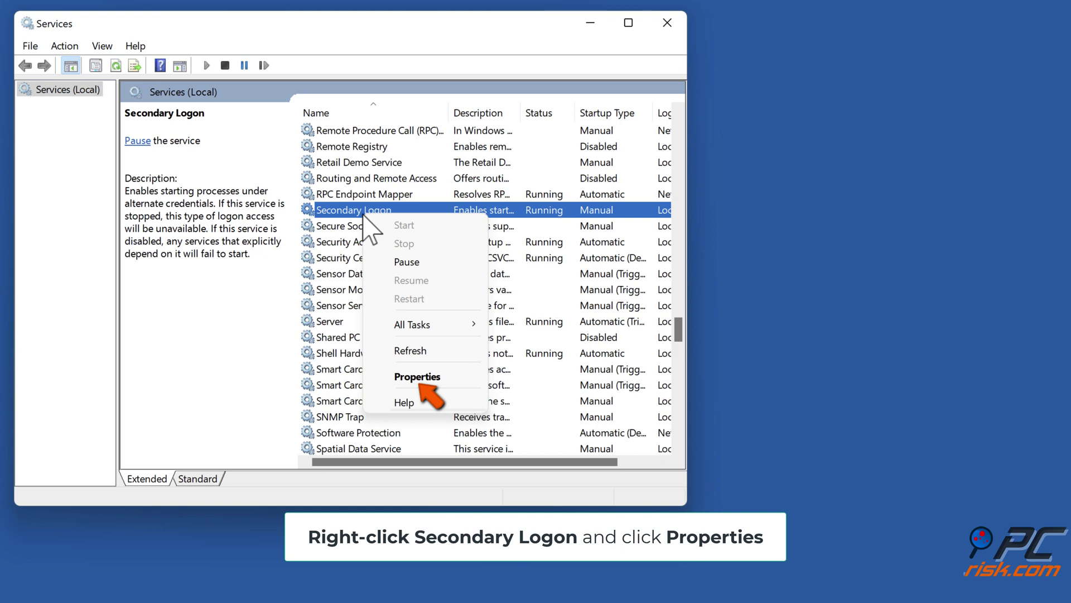
{"action": "left_click", "coordinate": [417, 378]}
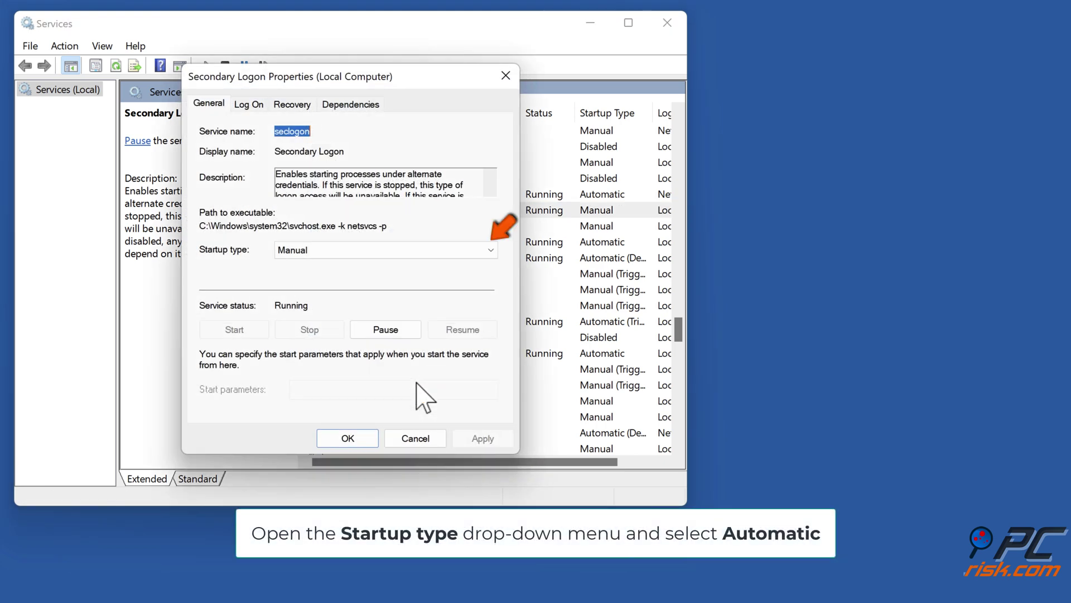
{"action": "left_click", "coordinate": [491, 250]}
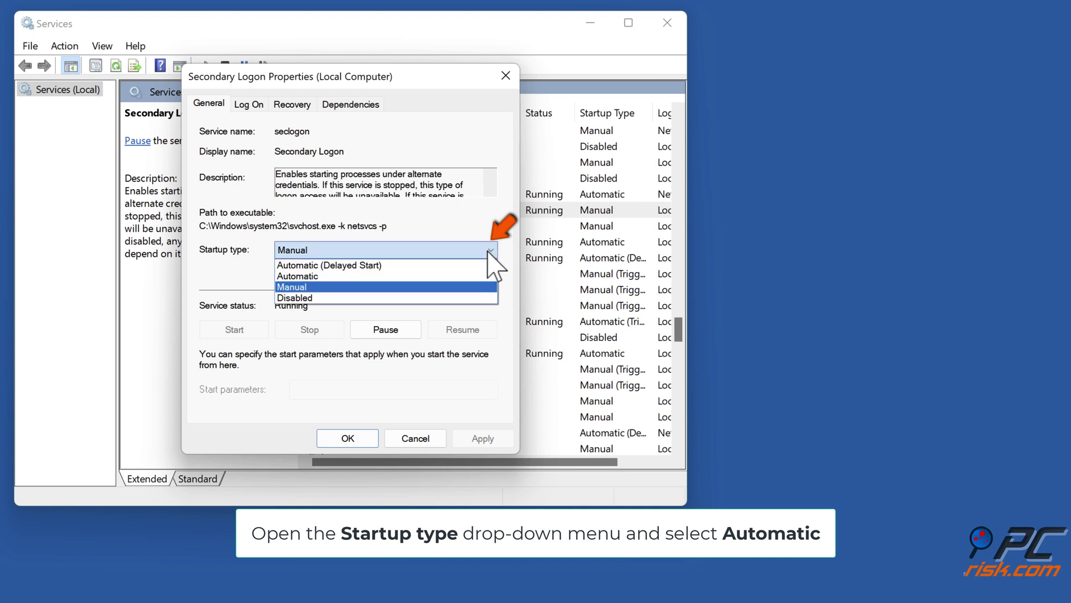
{"action": "left_click", "coordinate": [328, 276]}
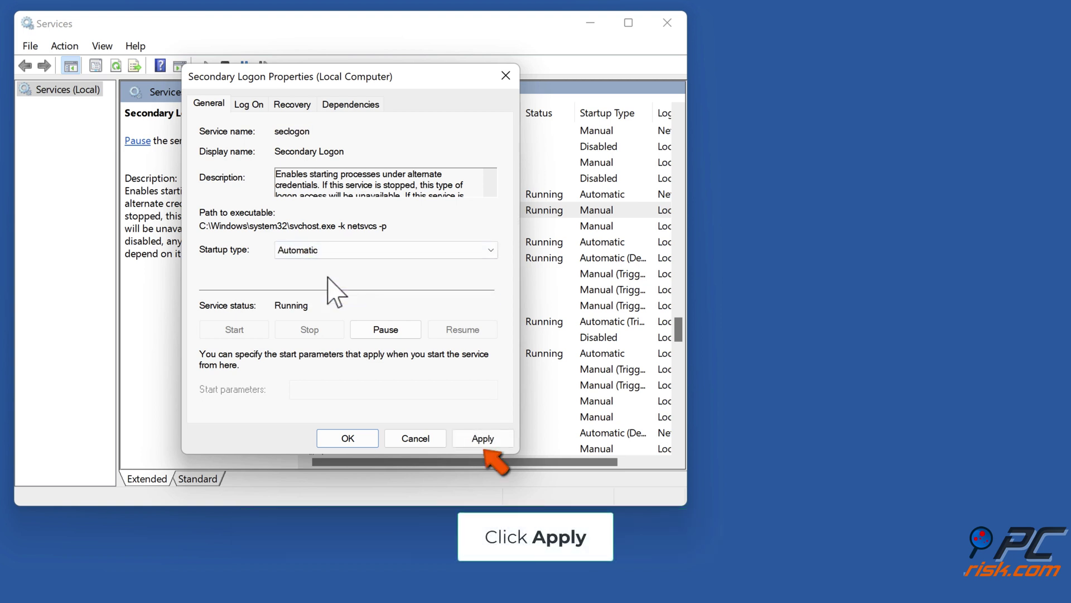
{"action": "left_click", "coordinate": [482, 439]}
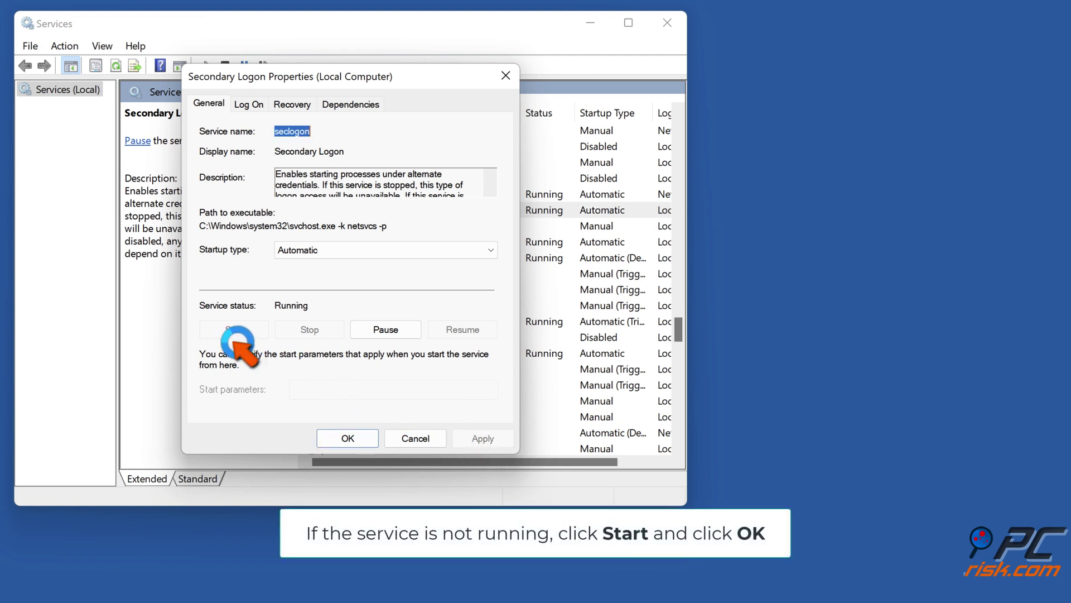
{"action": "left_click", "coordinate": [347, 438]}
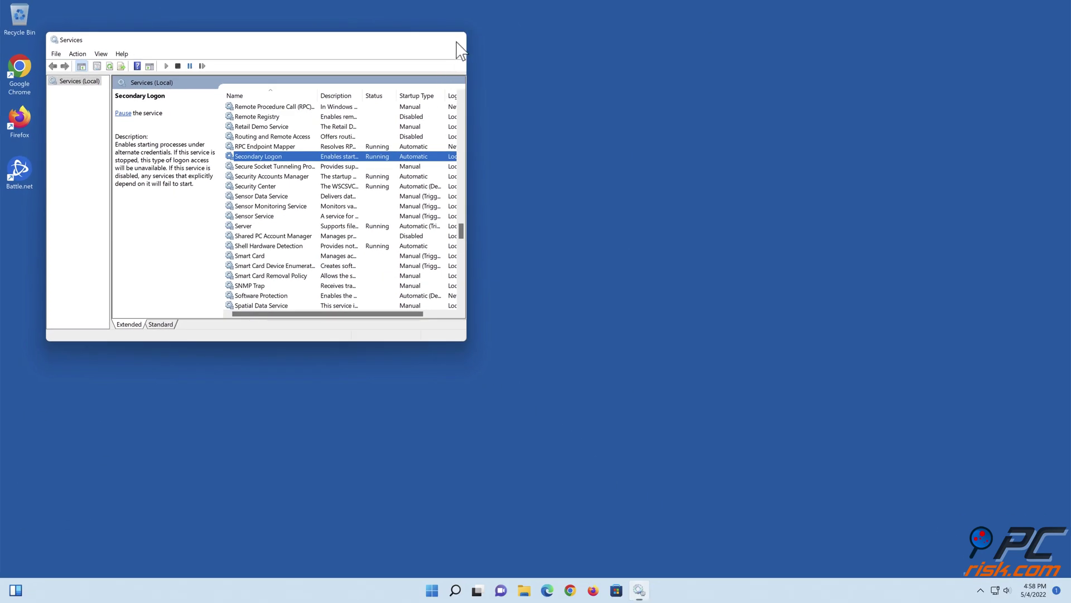
Close the Services window and restart Windows from the Start menu's power options
{"action": "left_click", "coordinate": [457, 43]}
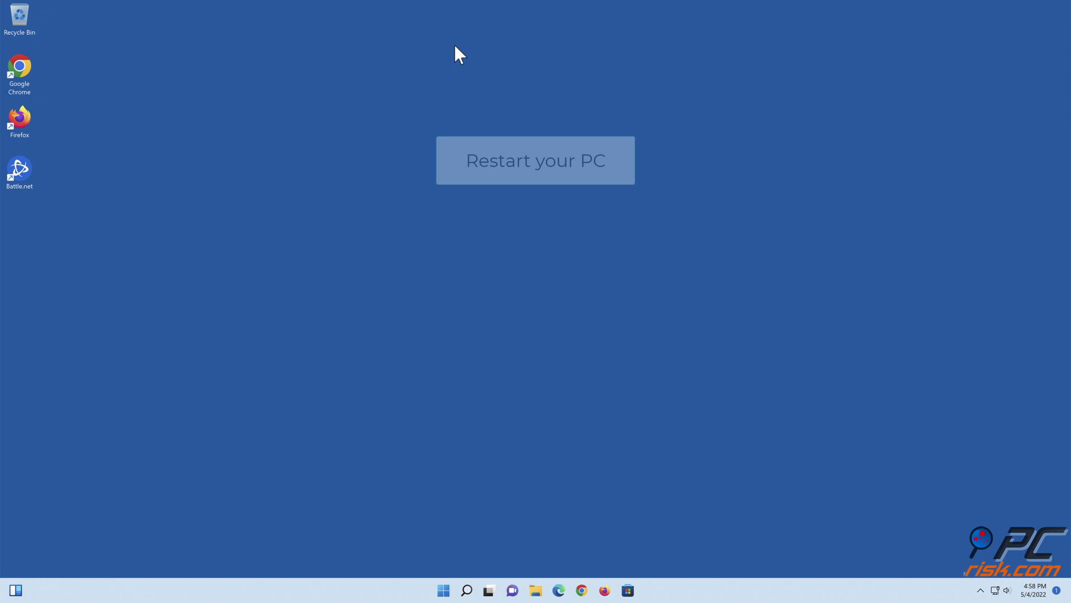
{"action": "left_click", "coordinate": [443, 589]}
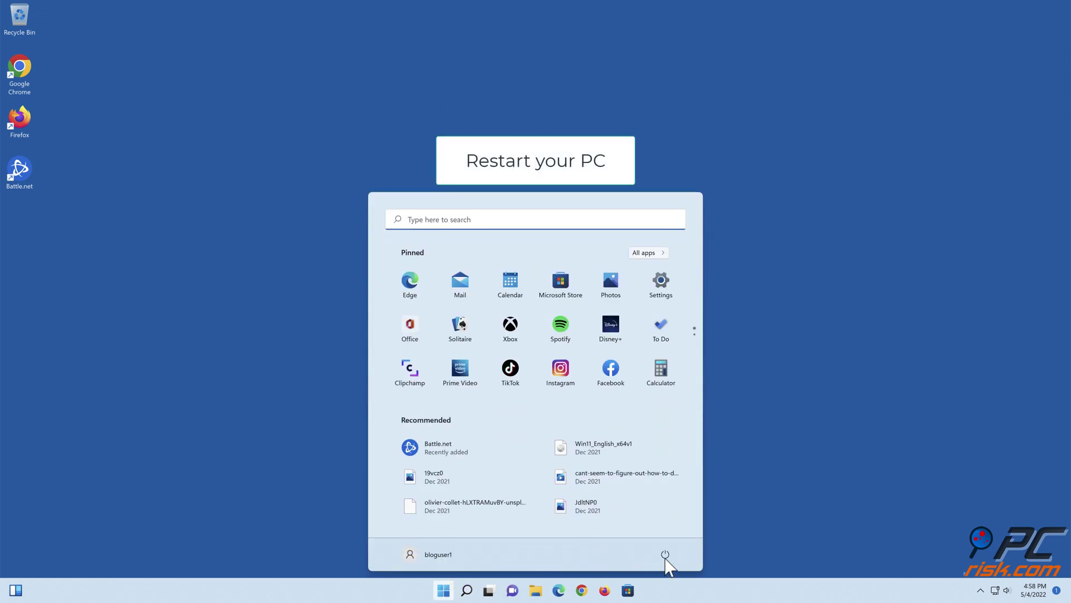
{"action": "left_click", "coordinate": [665, 554]}
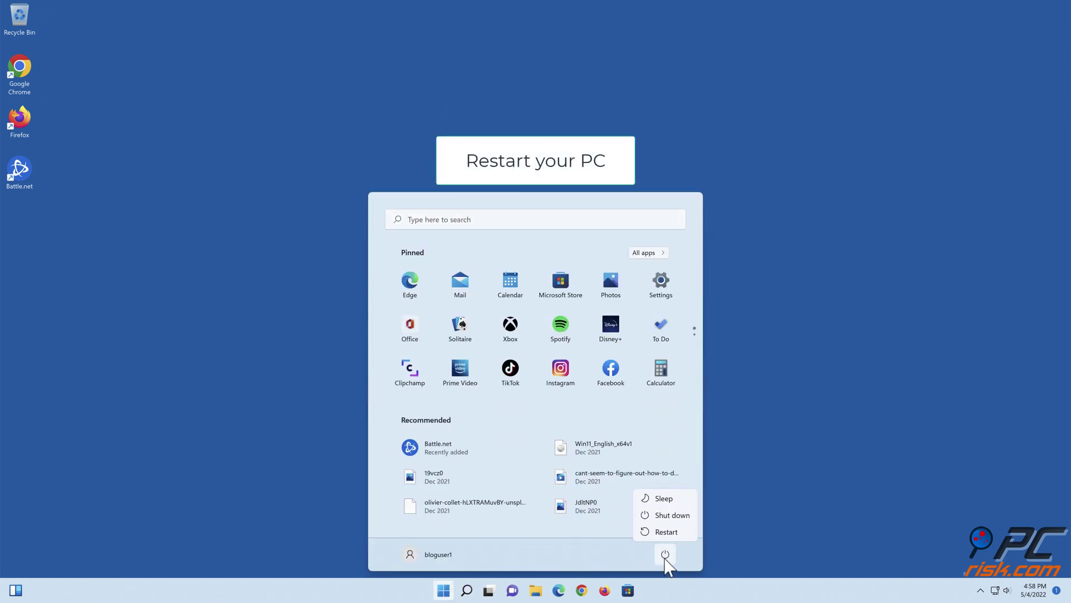
{"action": "left_click", "coordinate": [668, 529]}
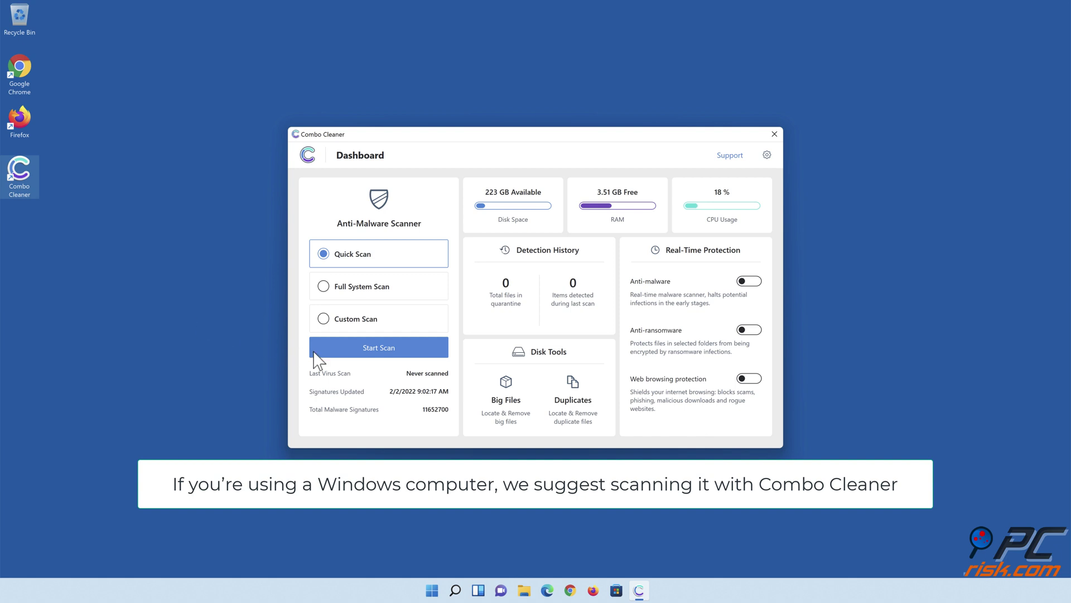
Run a Combo Cleaner Quick Scan and move all detected threats to quarantine
{"action": "left_click", "coordinate": [380, 352]}
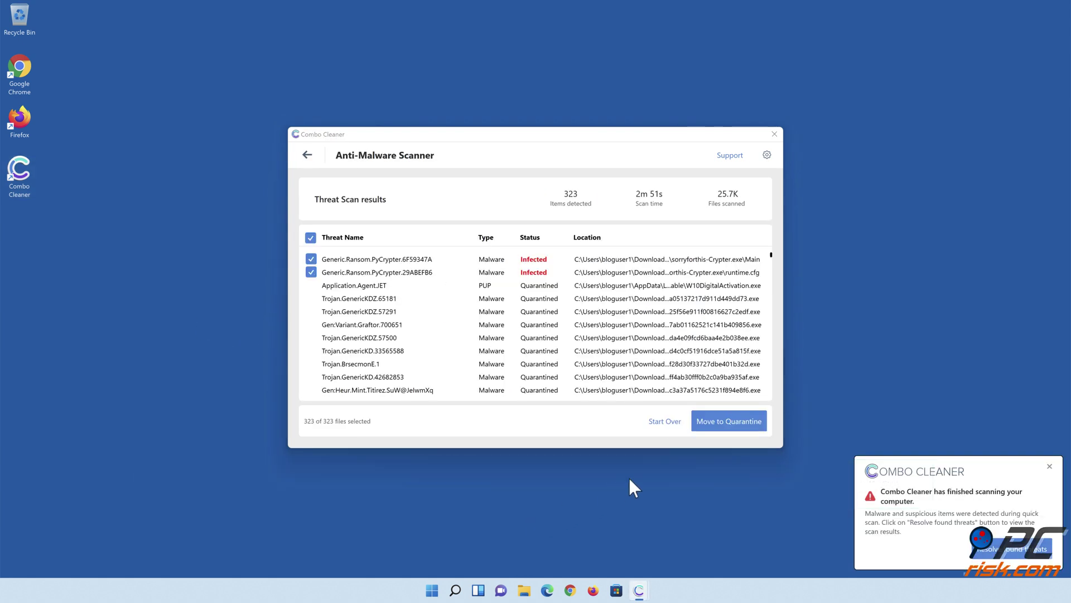
{"action": "left_click", "coordinate": [728, 422]}
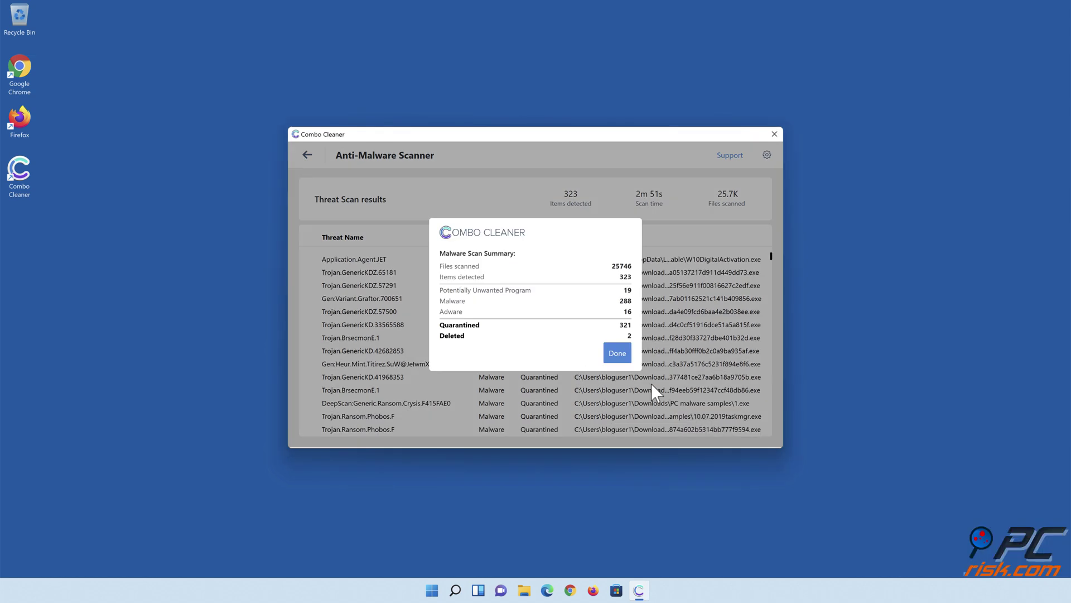
{"action": "left_click", "coordinate": [617, 357]}
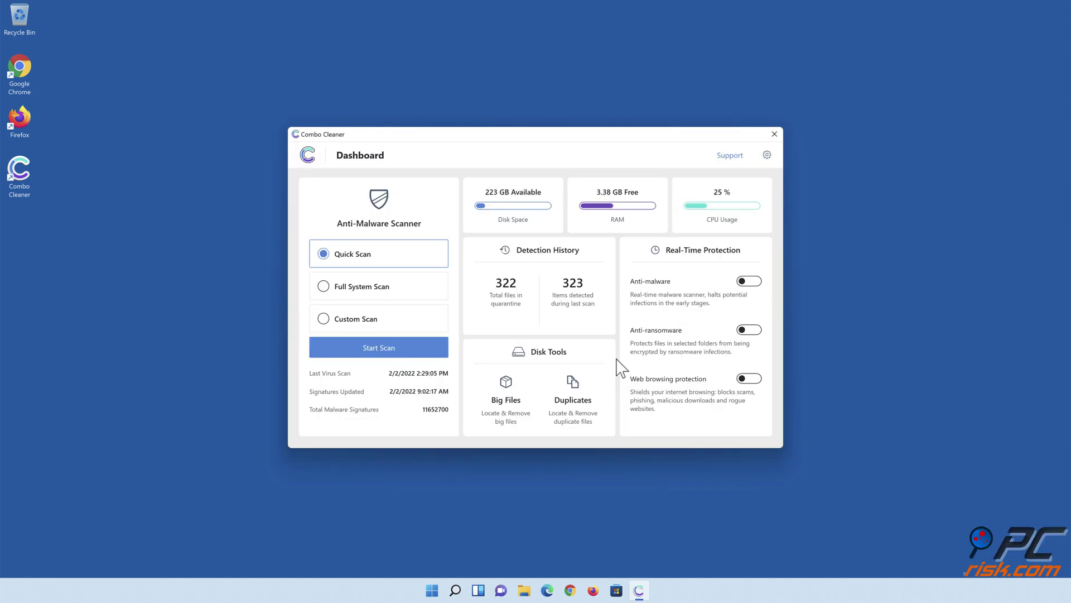
Enable anti-malware and anti-ransomware protection, adding the Documents folder as ransomware-protected
{"action": "left_click", "coordinate": [748, 282]}
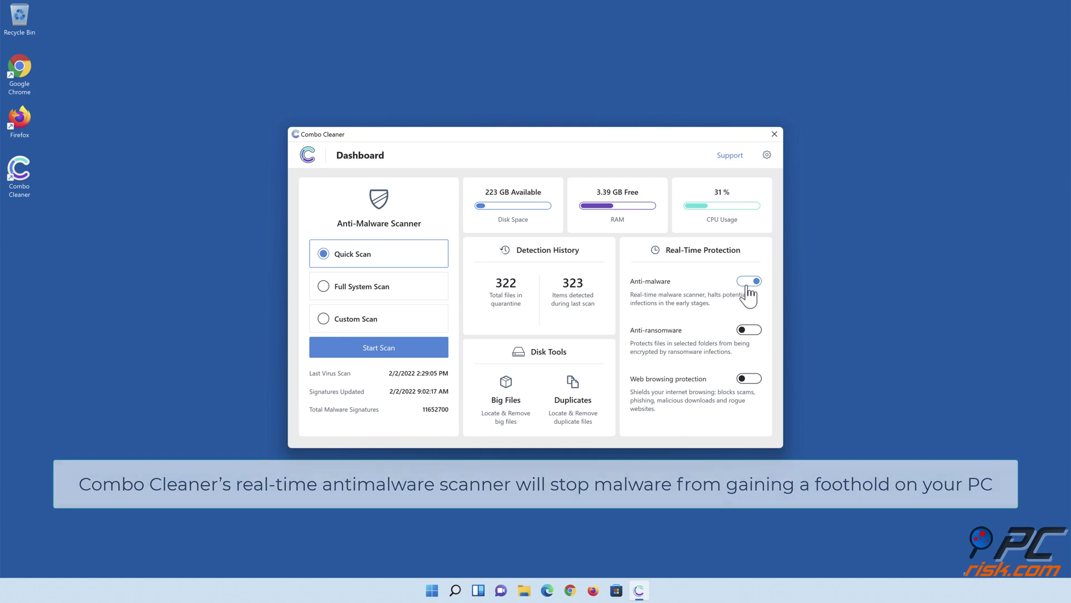
{"action": "left_click", "coordinate": [749, 331]}
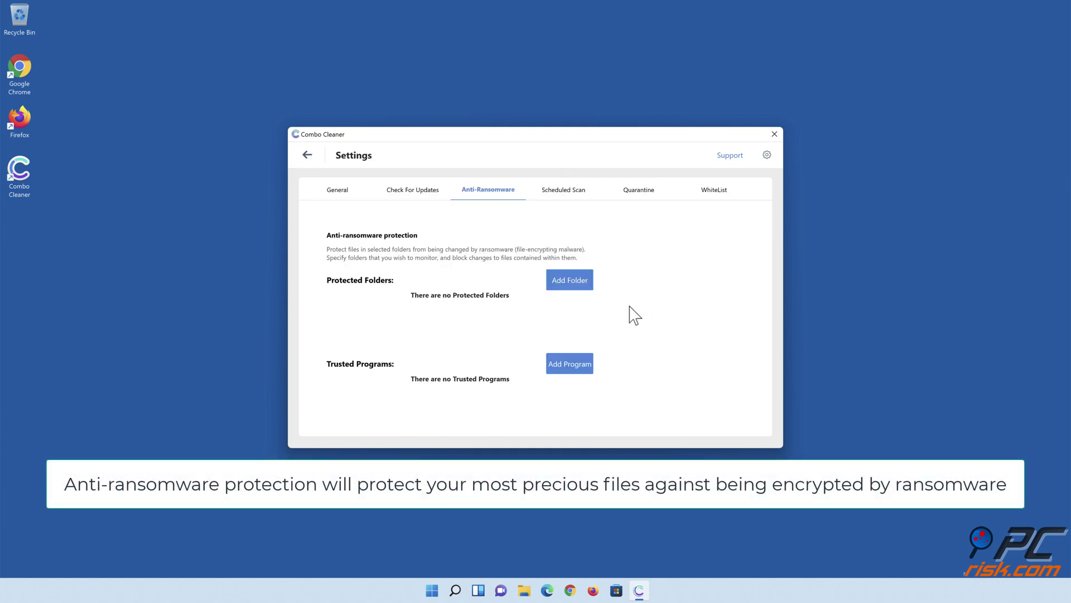
{"action": "left_click", "coordinate": [572, 286]}
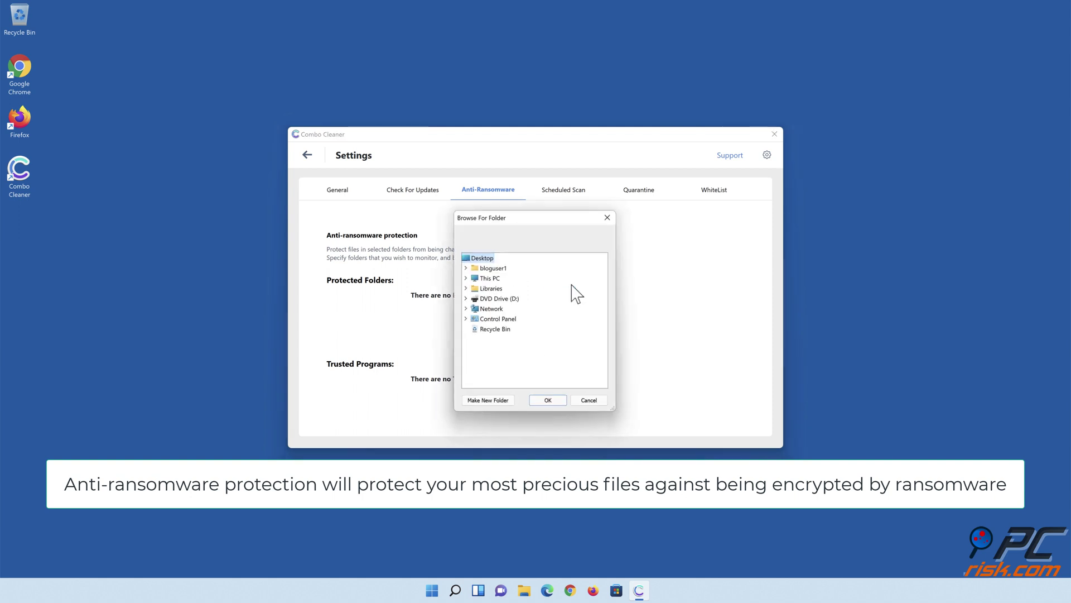
{"action": "left_click", "coordinate": [464, 288]}
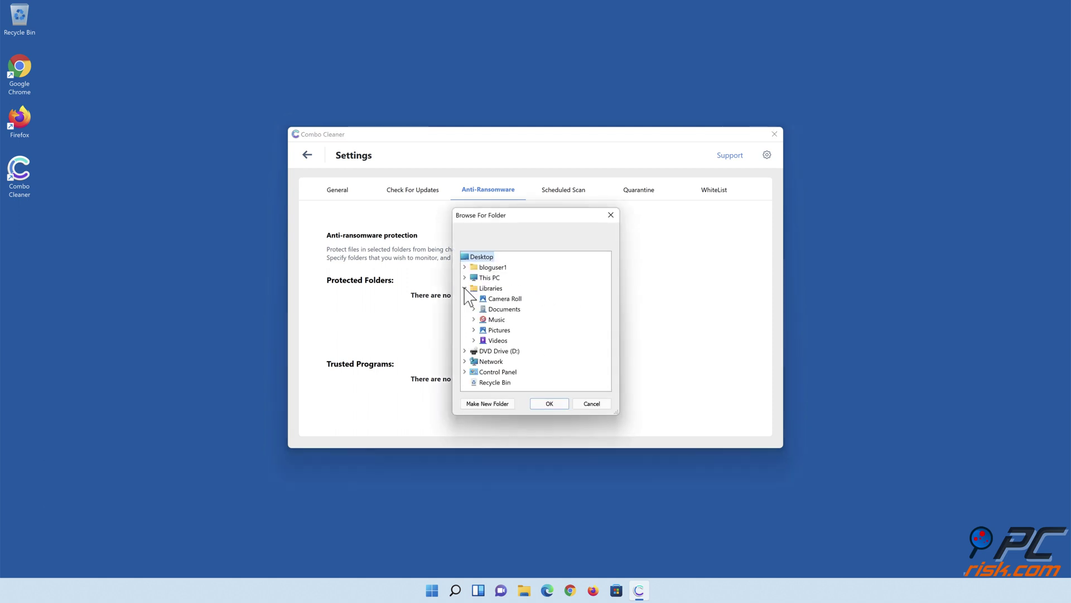
{"action": "left_click", "coordinate": [474, 310]}
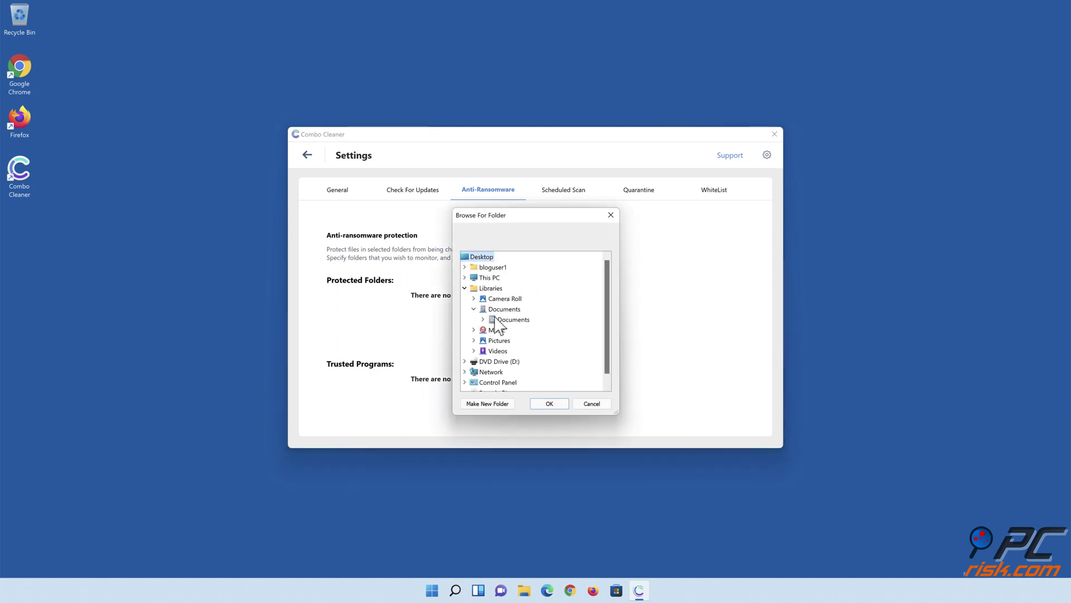
{"action": "left_click", "coordinate": [502, 321]}
{"action": "left_click", "coordinate": [549, 403]}
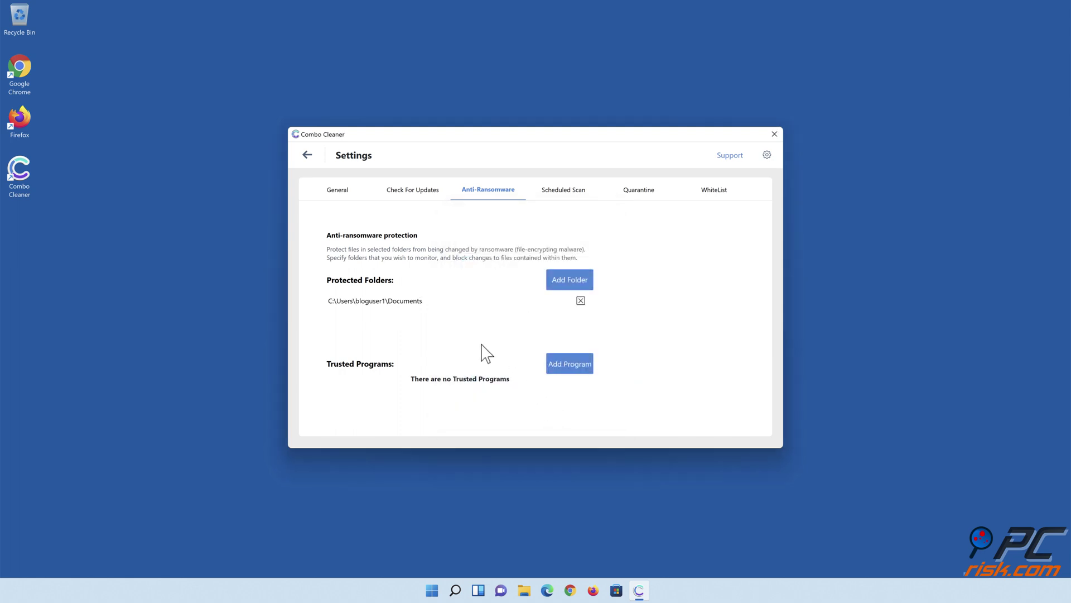
{"action": "left_click", "coordinate": [310, 156]}
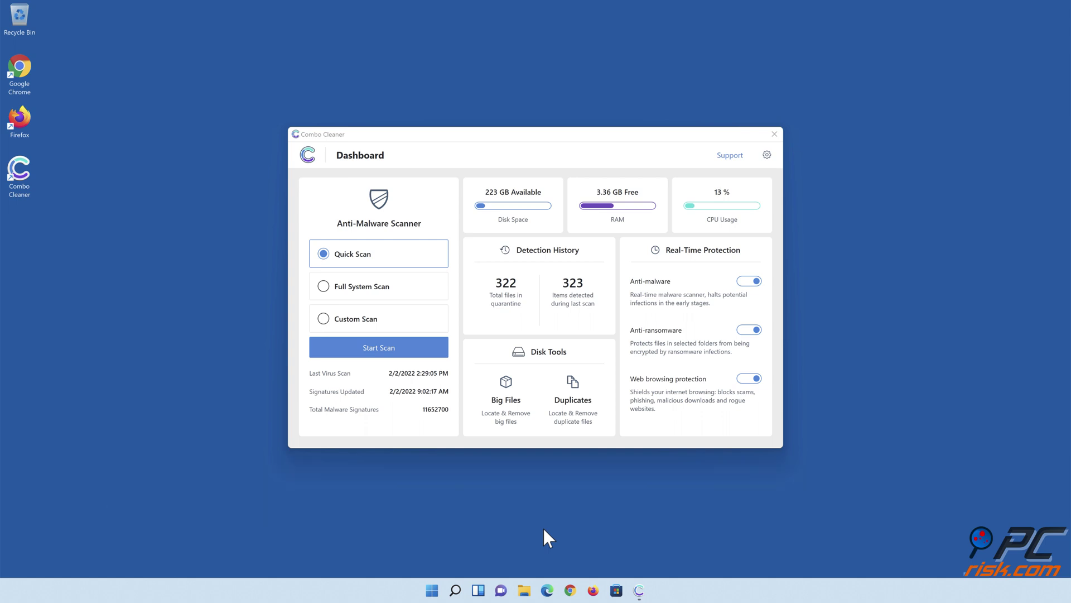
Close the Combo Cleaner window
{"action": "left_click", "coordinate": [773, 134]}
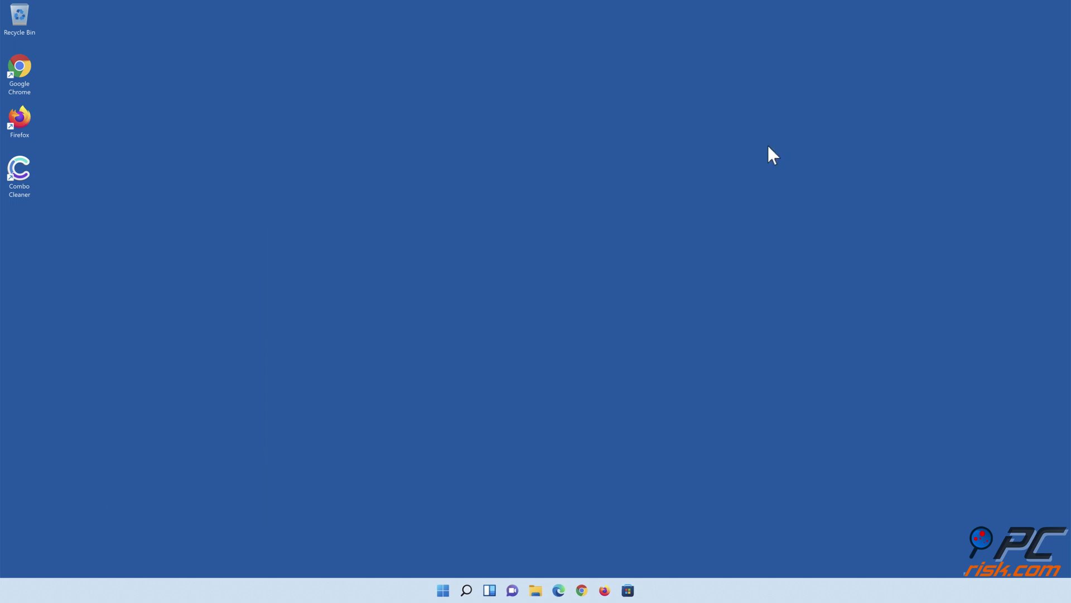